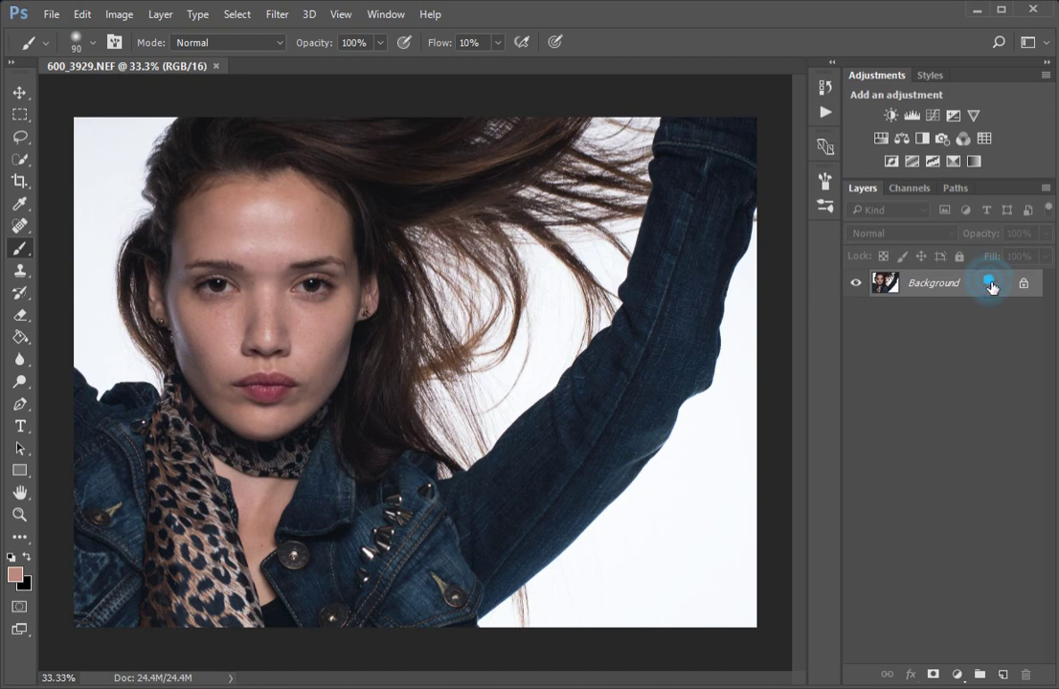
# Duplicate the Background layer twice, naming the lower copy "colour" and the upper copy "texture"
pyautogui.hotkey('ctrl', 'j')
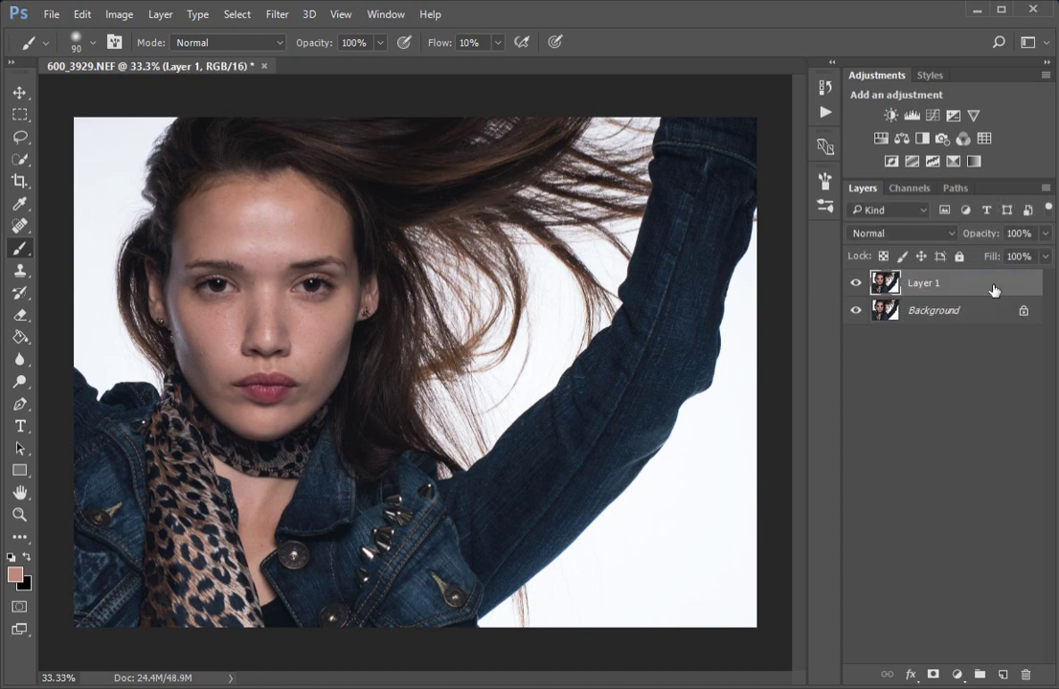
pyautogui.hotkey('ctrl', 'j')
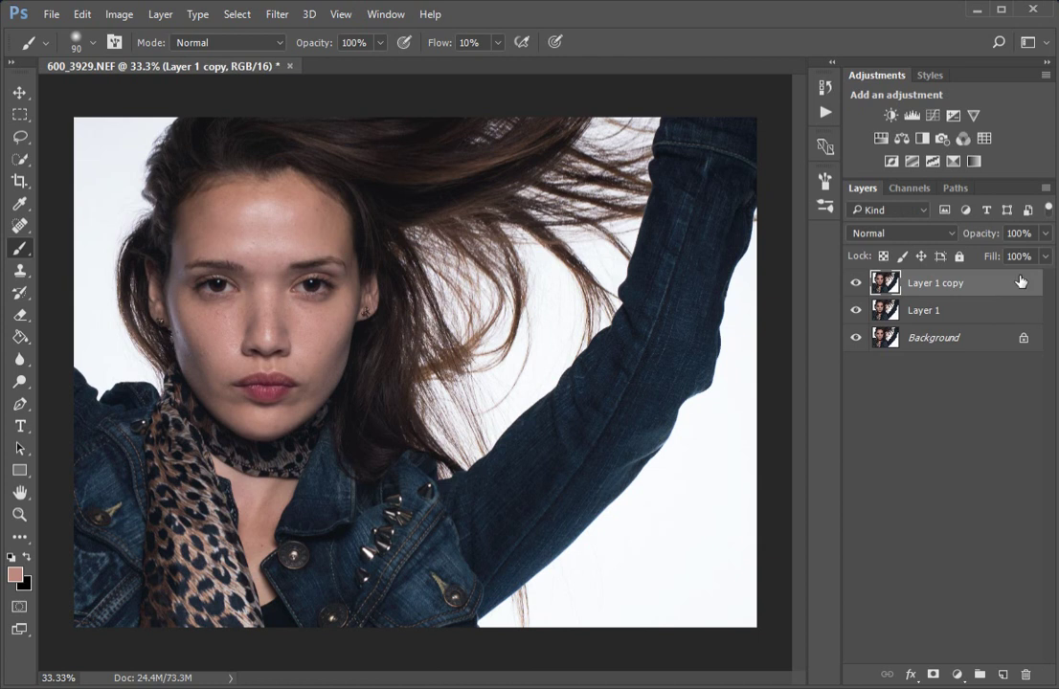
pyautogui.doubleClick(941, 315)
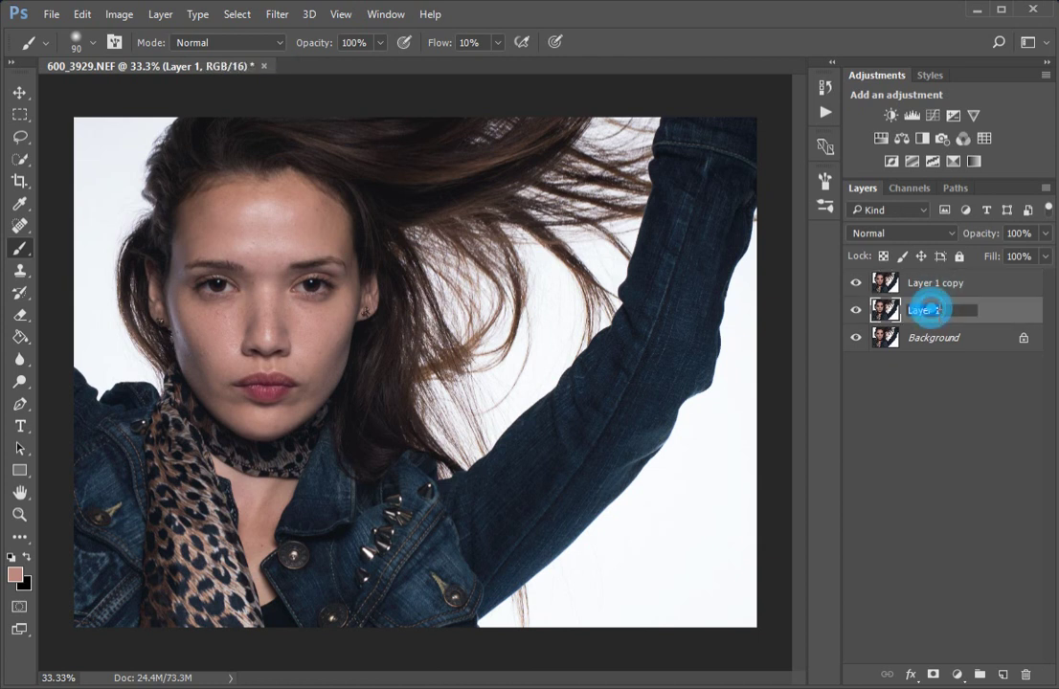
pyautogui.write('colour')
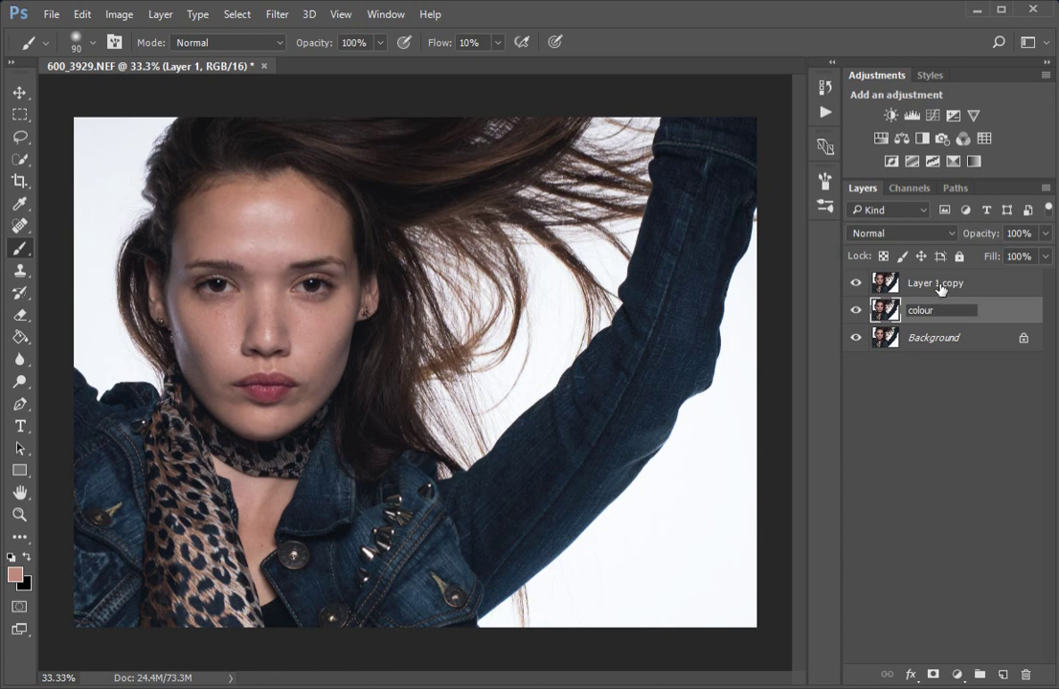
pyautogui.doubleClick(941, 285)
pyautogui.write('t')
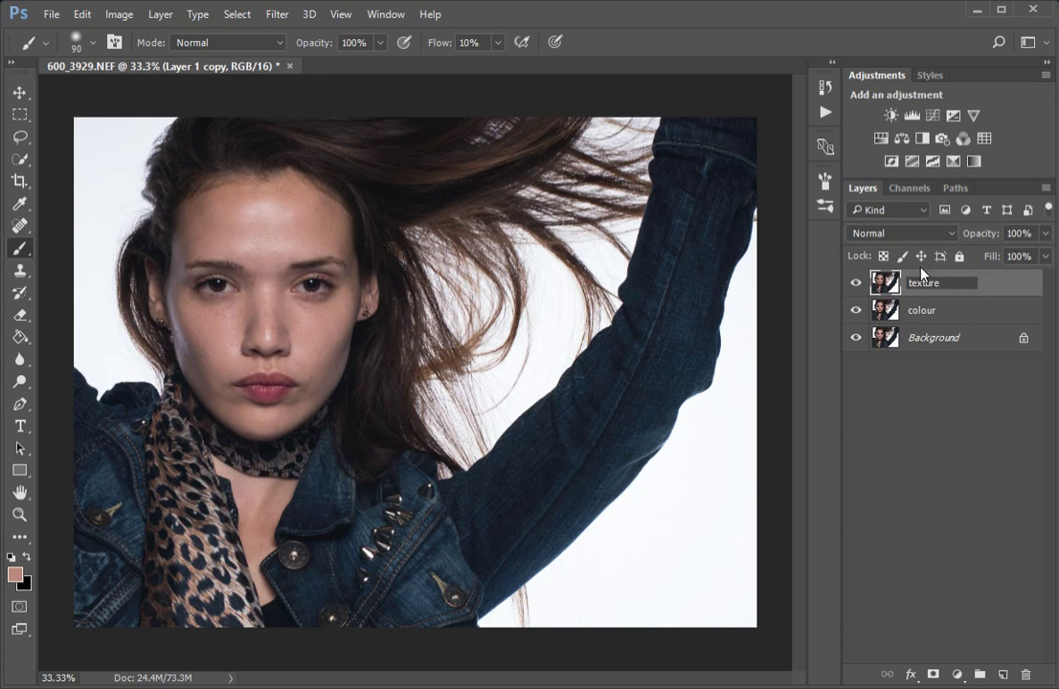
pyautogui.write('exture')
# Apply a Gaussian Blur with a radius of 4.0 pixels to the colour layer
pyautogui.click(953, 312)
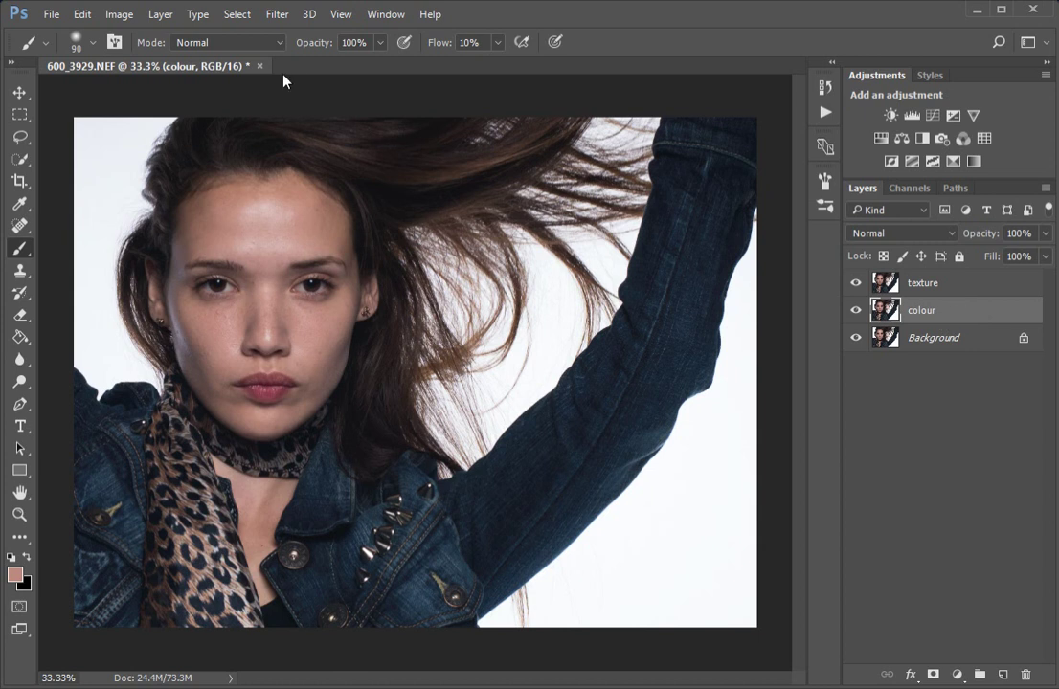
pyautogui.click(275, 16)
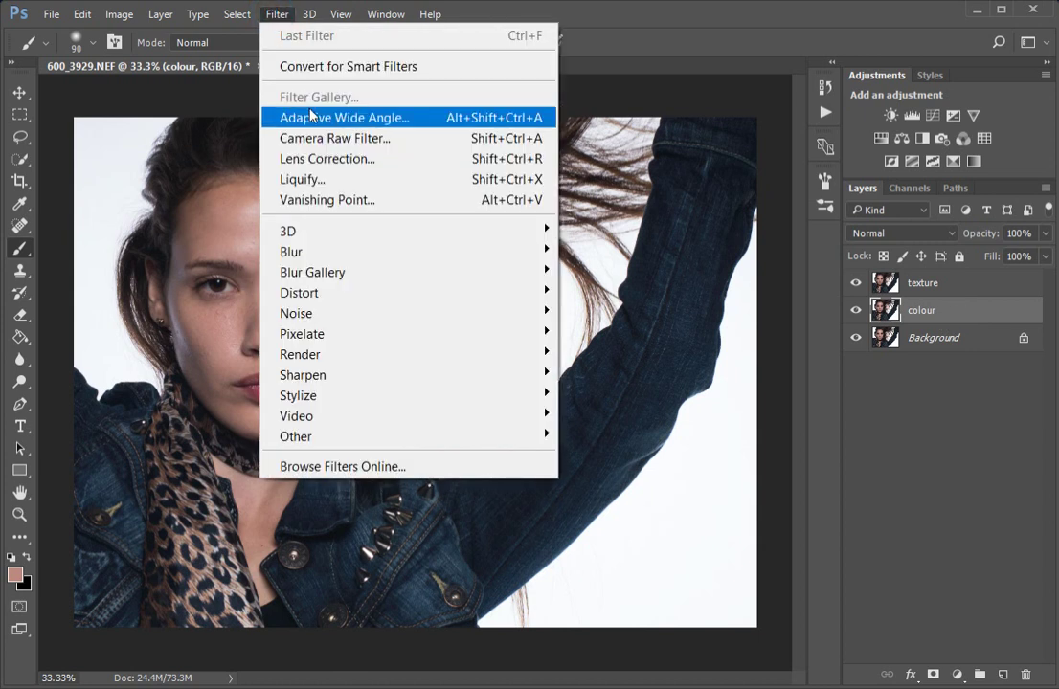
pyautogui.moveTo(283, 254)
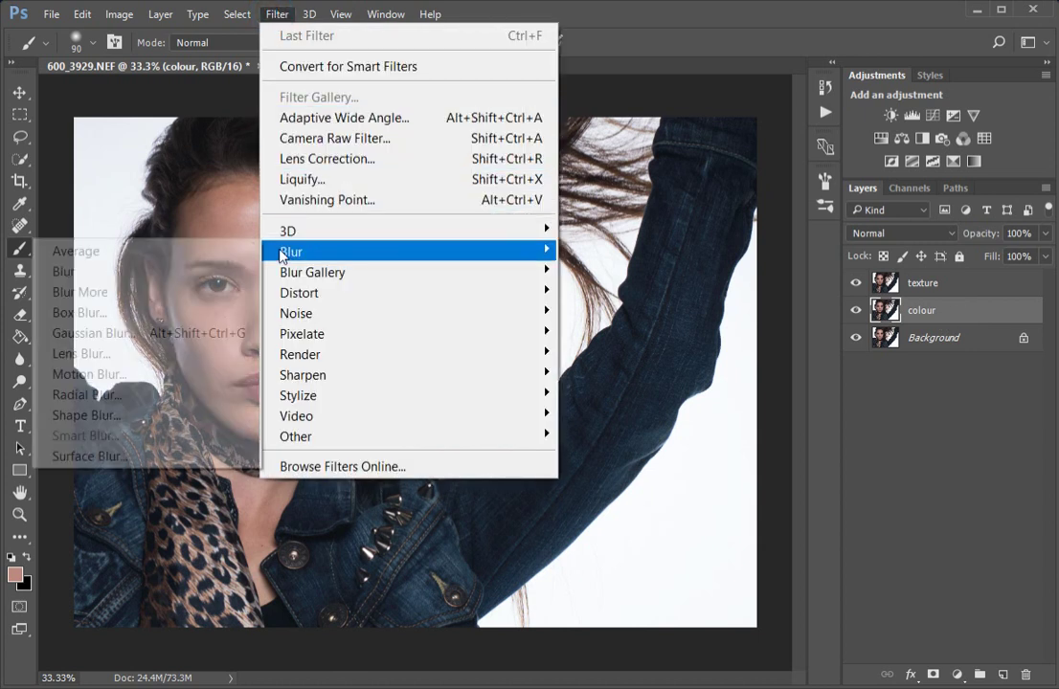
pyautogui.click(204, 335)
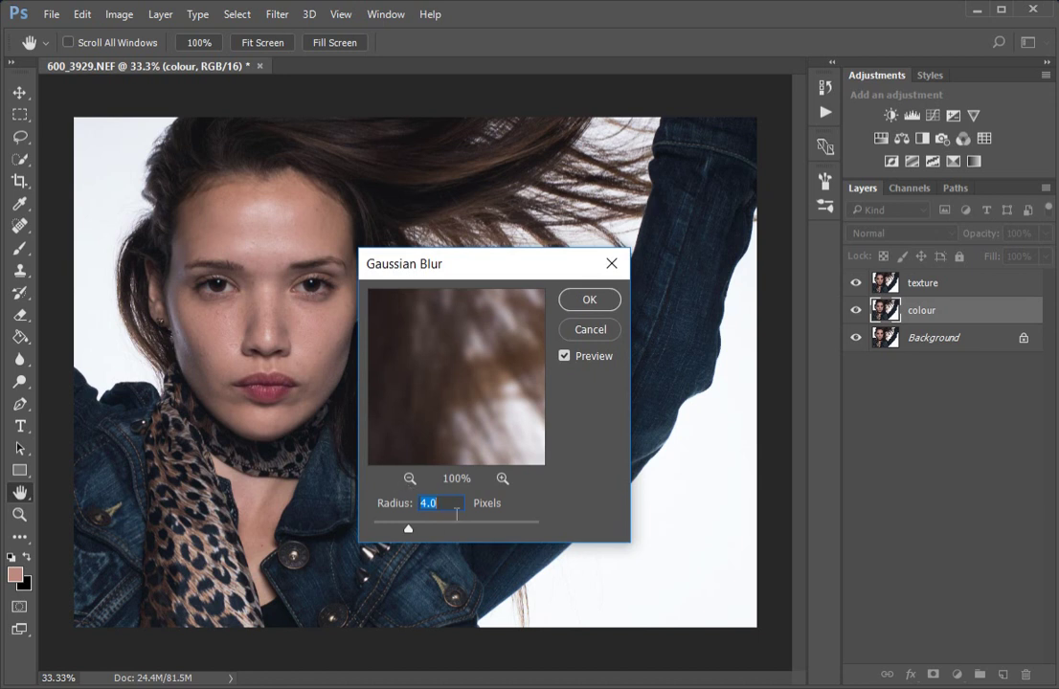
pyautogui.click(590, 299)
pyautogui.press('b')
# Use Apply Image on the texture layer with colour as source layer, Subtract blending, scale 2 and offset 128, and set its blend mode to Linear Light
pyautogui.click(990, 284)
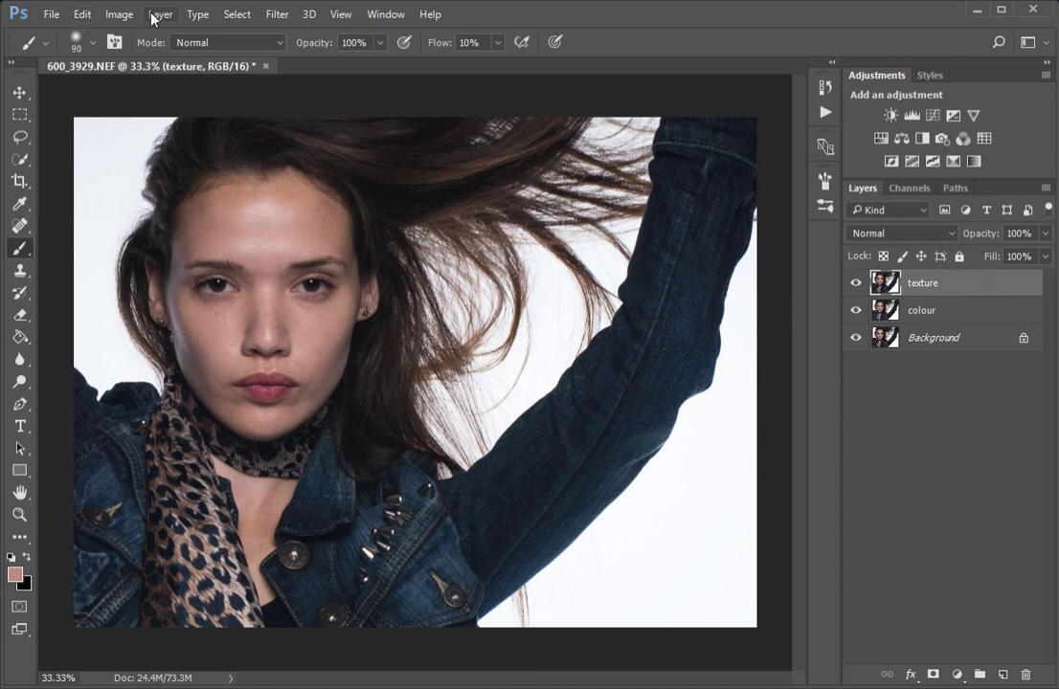
pyautogui.click(120, 15)
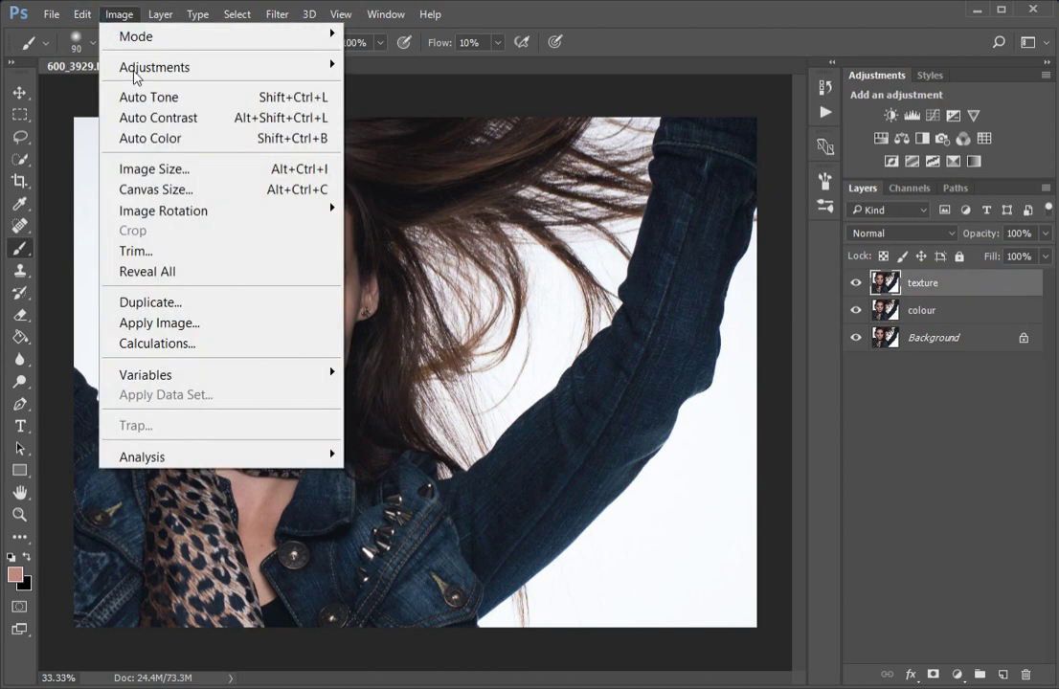
pyautogui.click(129, 322)
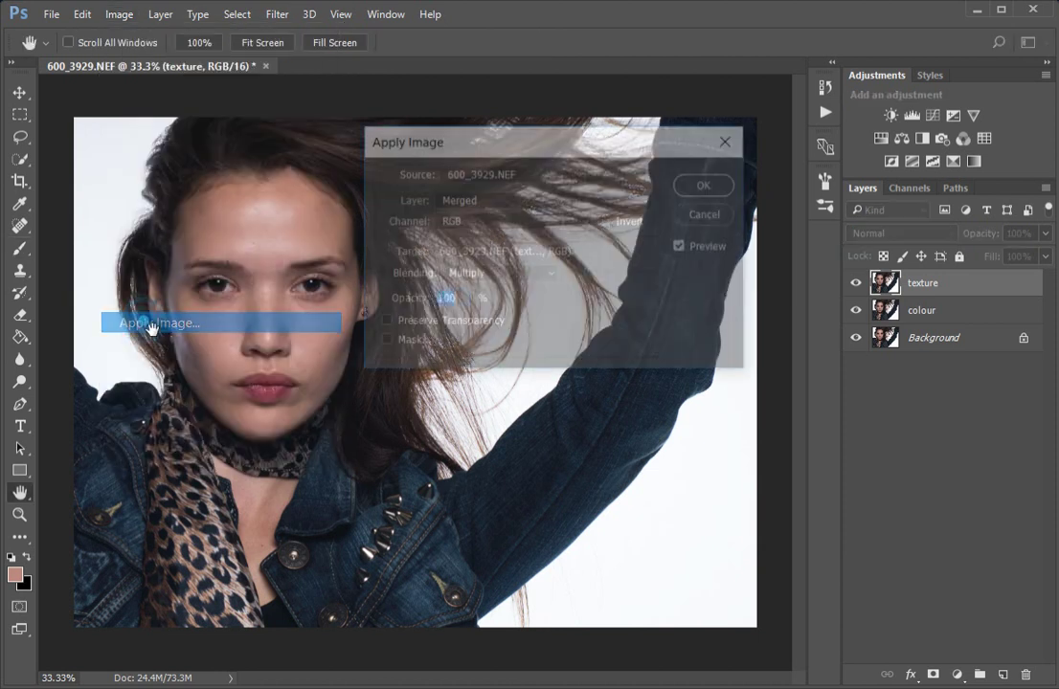
pyautogui.click(646, 201)
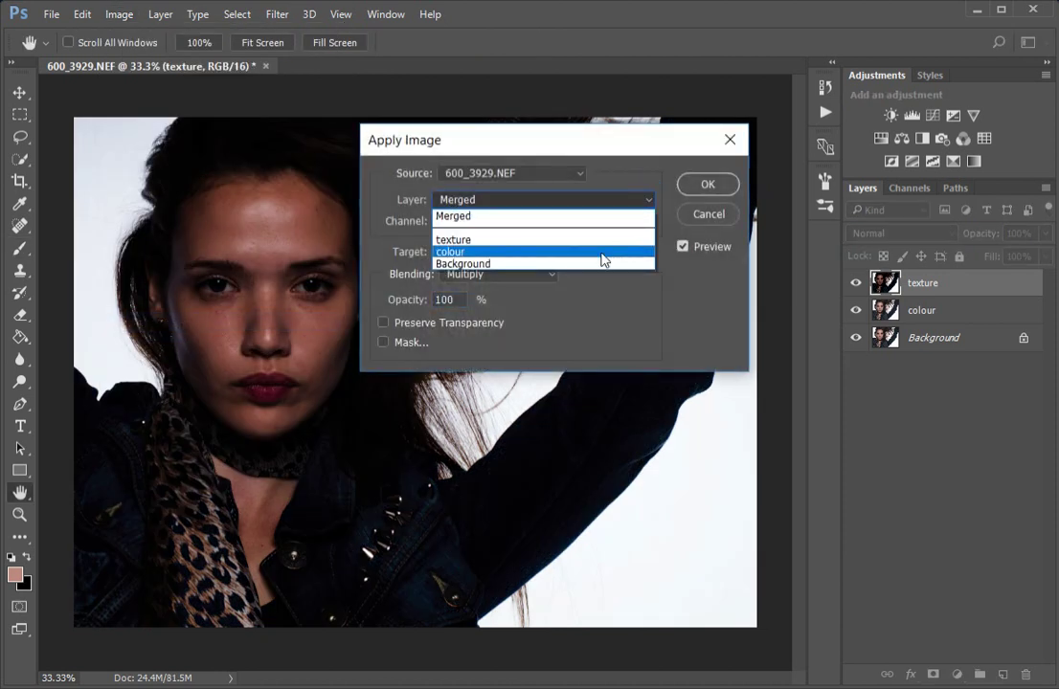
pyautogui.click(605, 253)
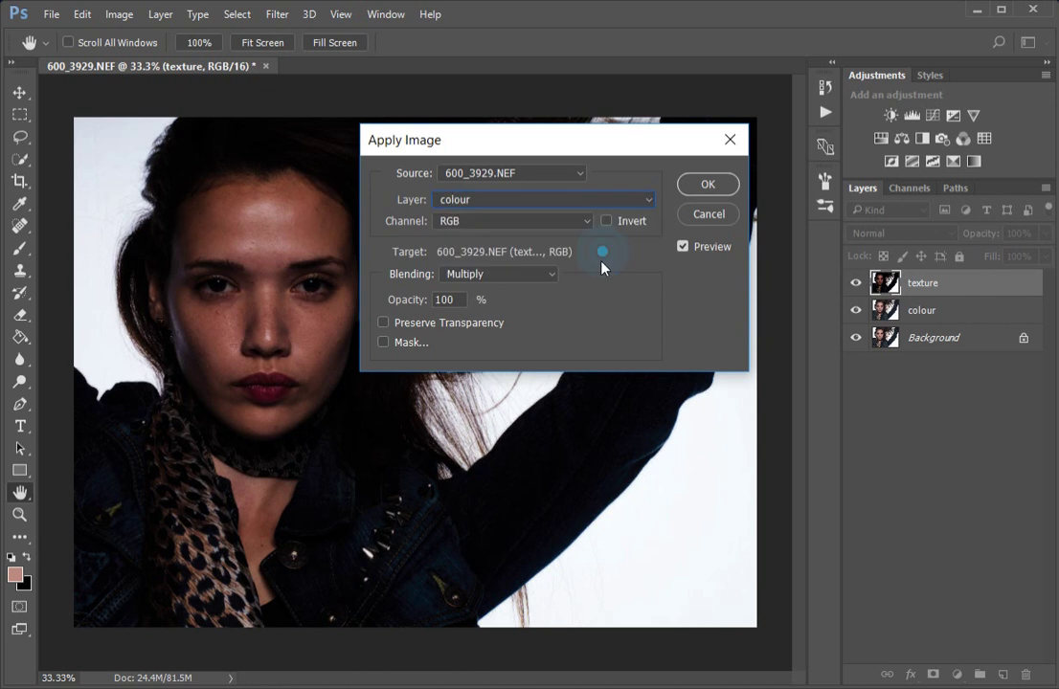
pyautogui.click(553, 277)
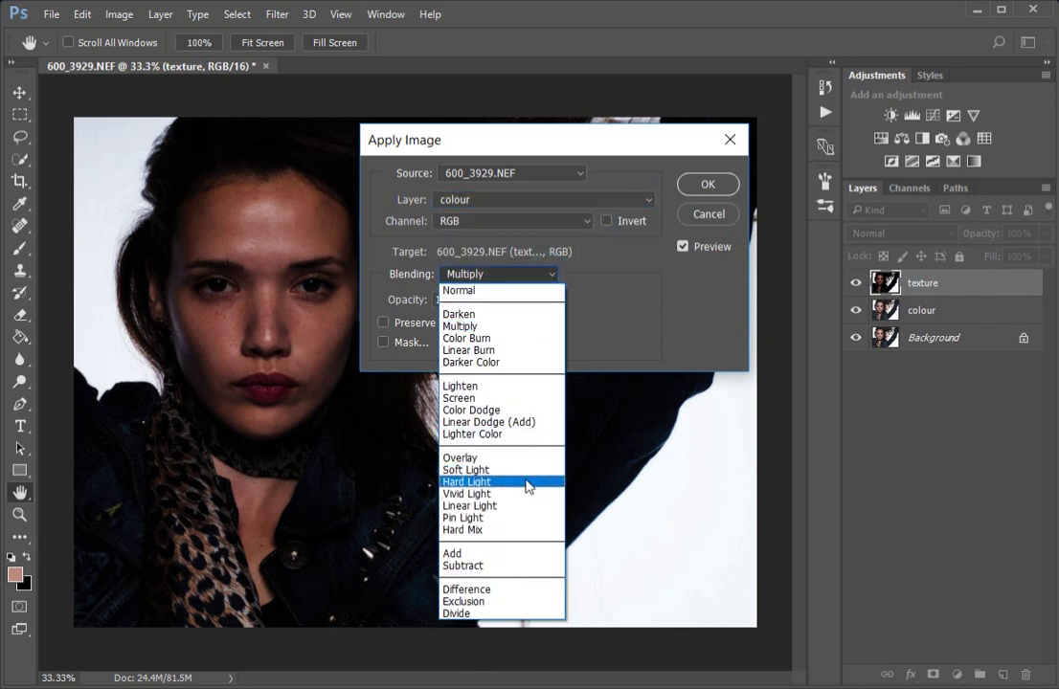
pyautogui.click(488, 567)
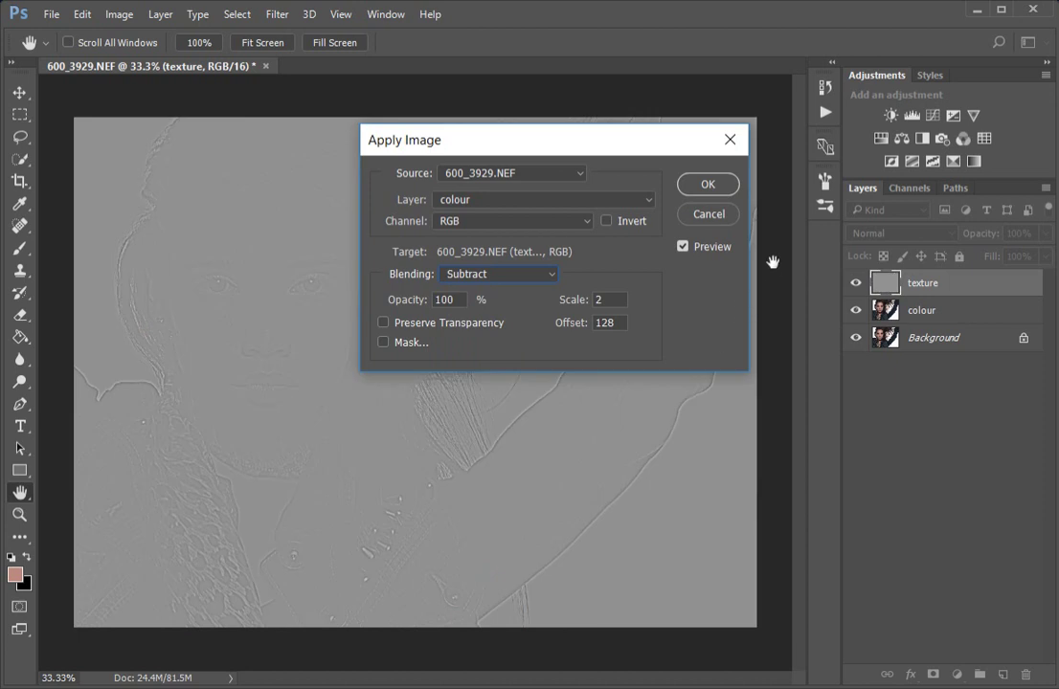
pyautogui.click(709, 185)
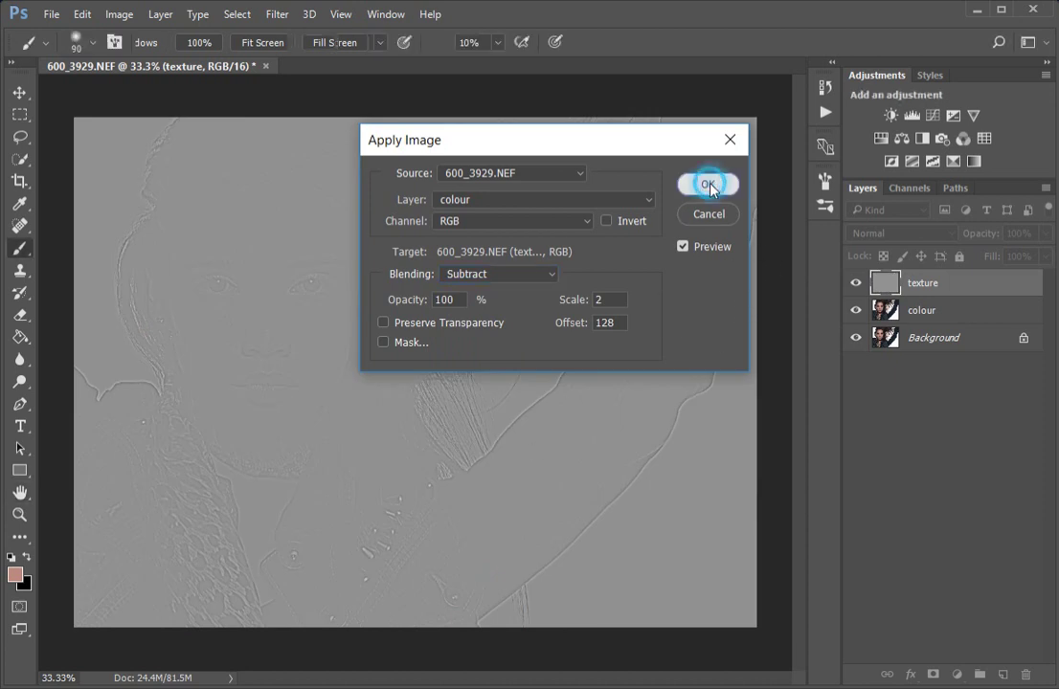
pyautogui.press('b')
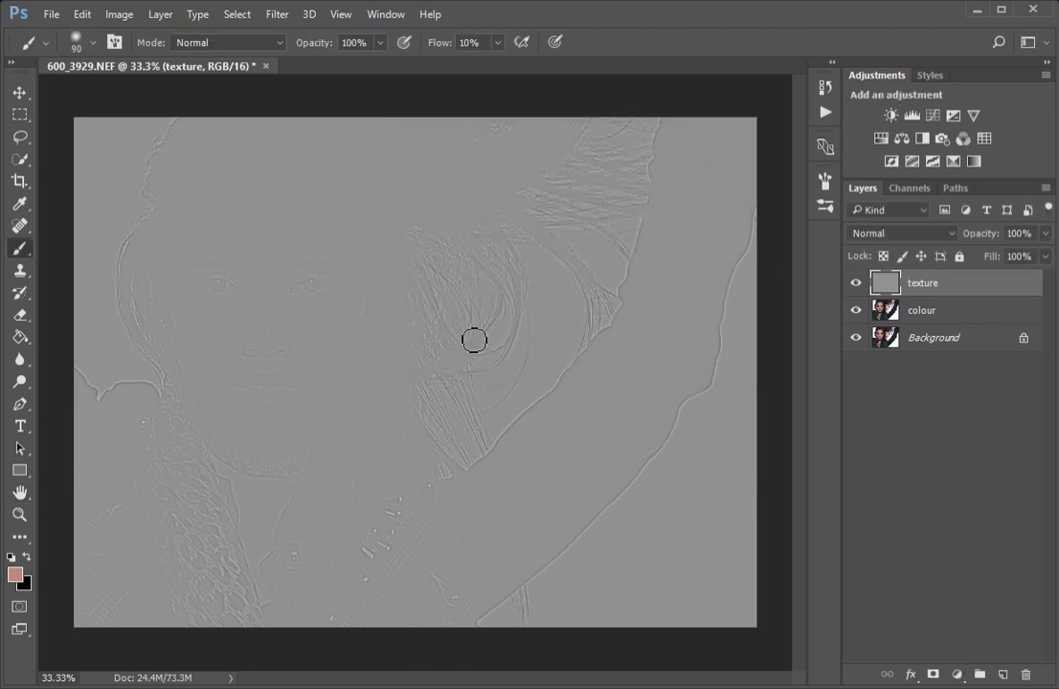
pyautogui.click(951, 235)
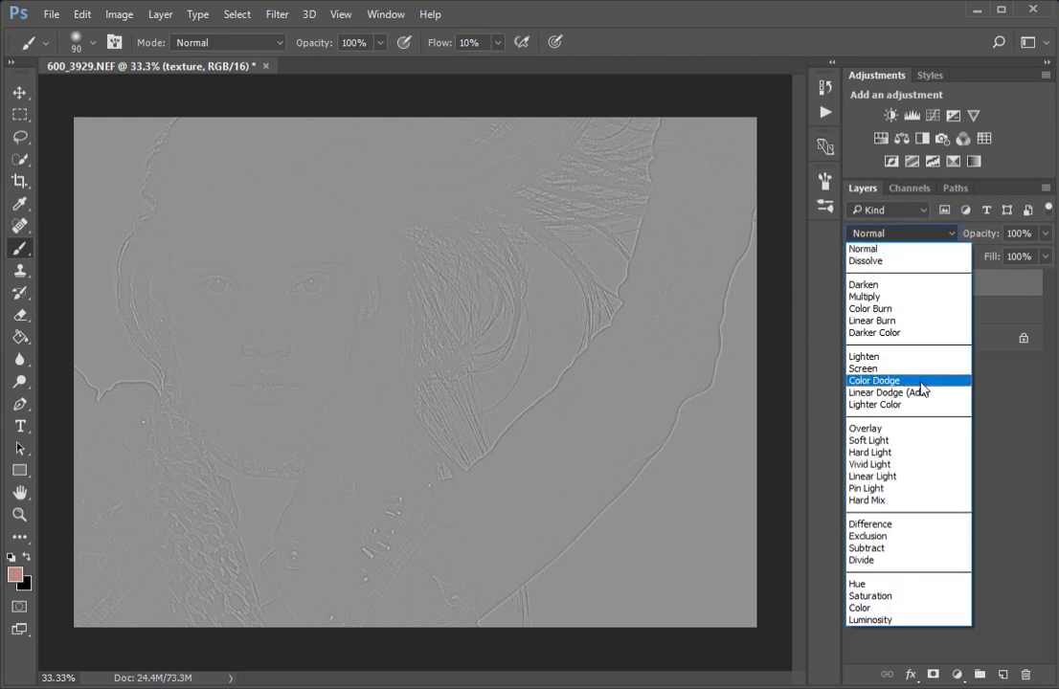
pyautogui.click(900, 476)
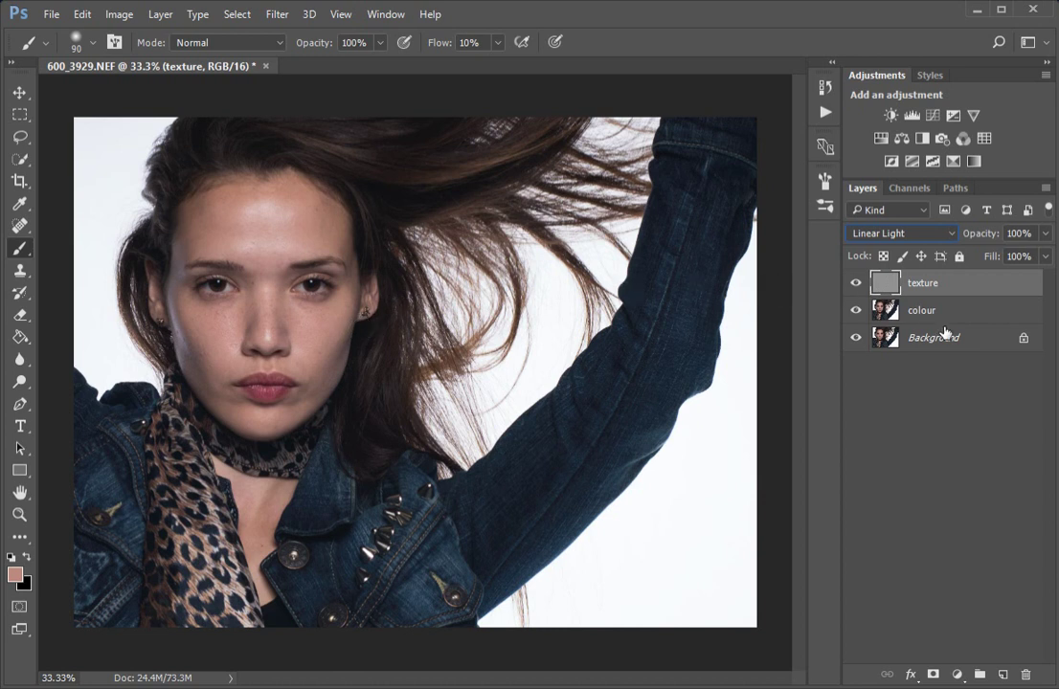
# On the colour layer, outline the forehead skin above the eyebrows with the Lasso tool at 11 px feather
pyautogui.click(972, 316)
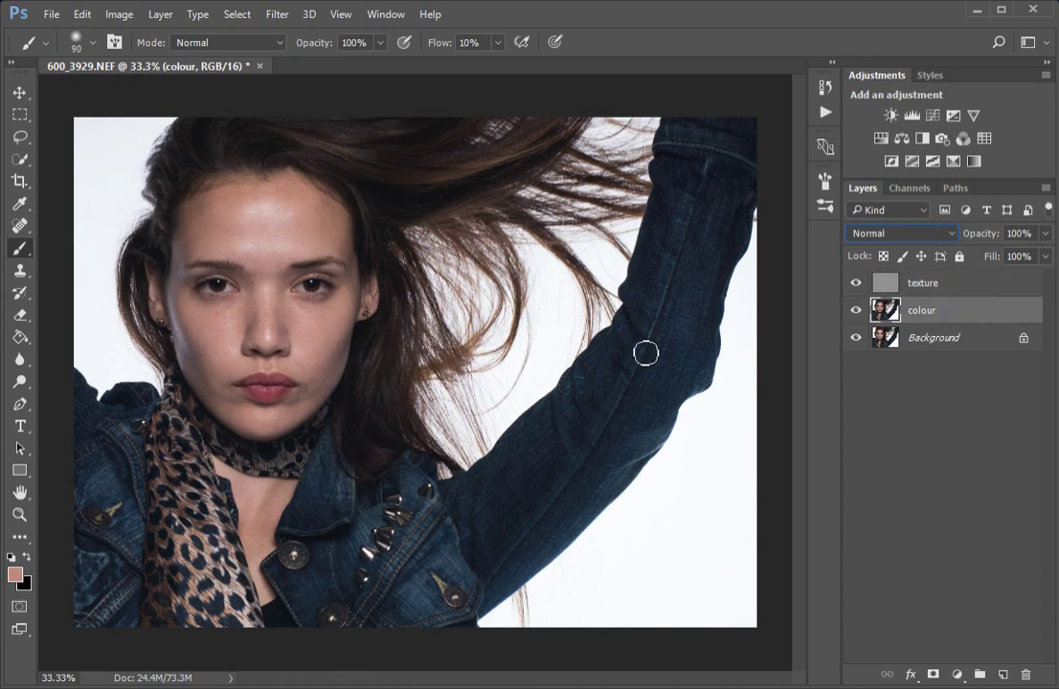
pyautogui.click(340, 14)
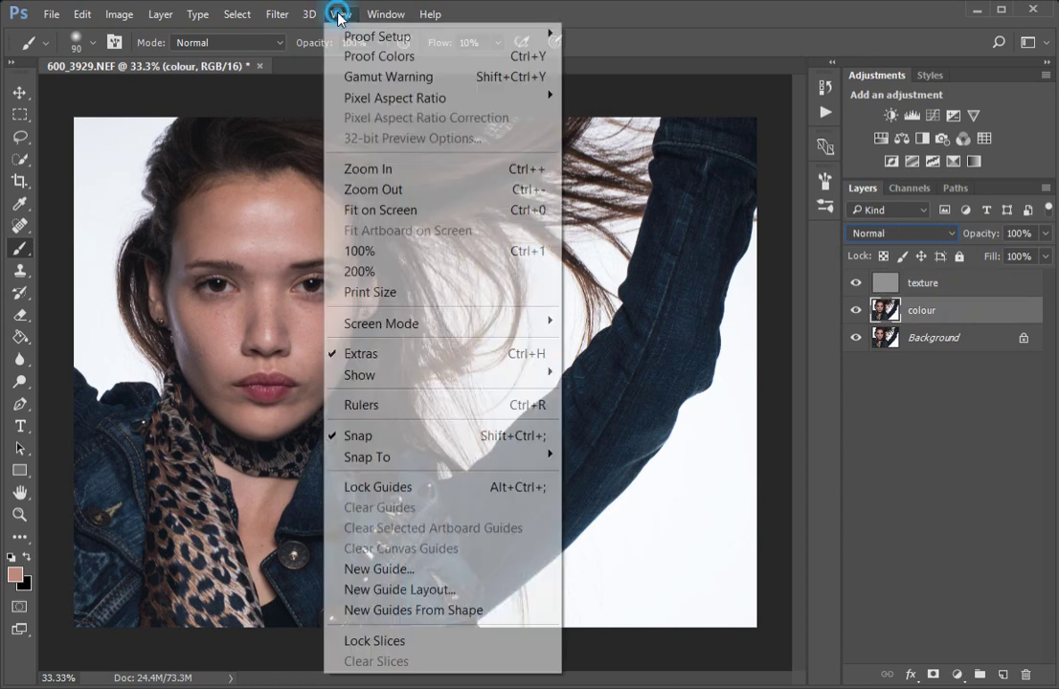
pyautogui.click(335, 169)
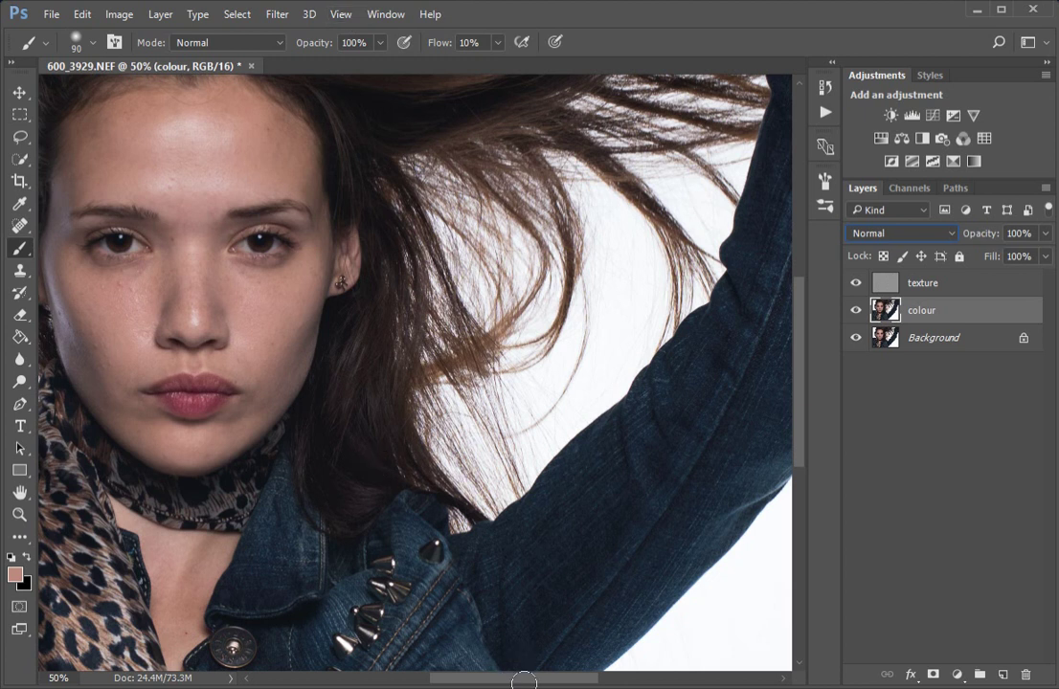
pyautogui.moveTo(515, 682); pyautogui.dragTo(467, 681)
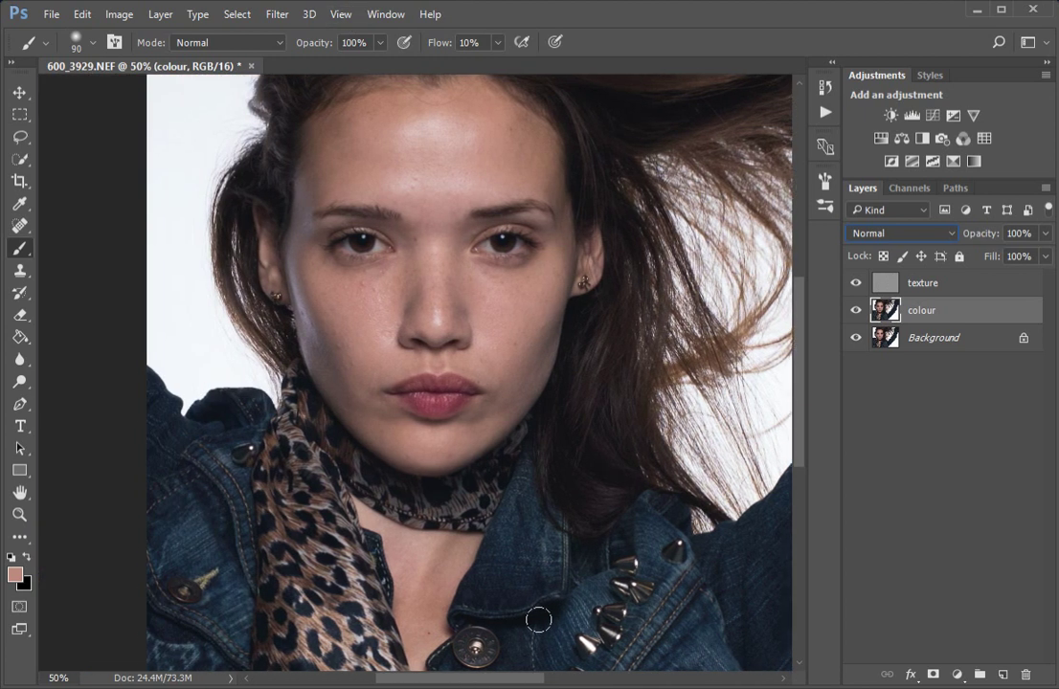
pyautogui.moveTo(803, 304); pyautogui.dragTo(804, 287)
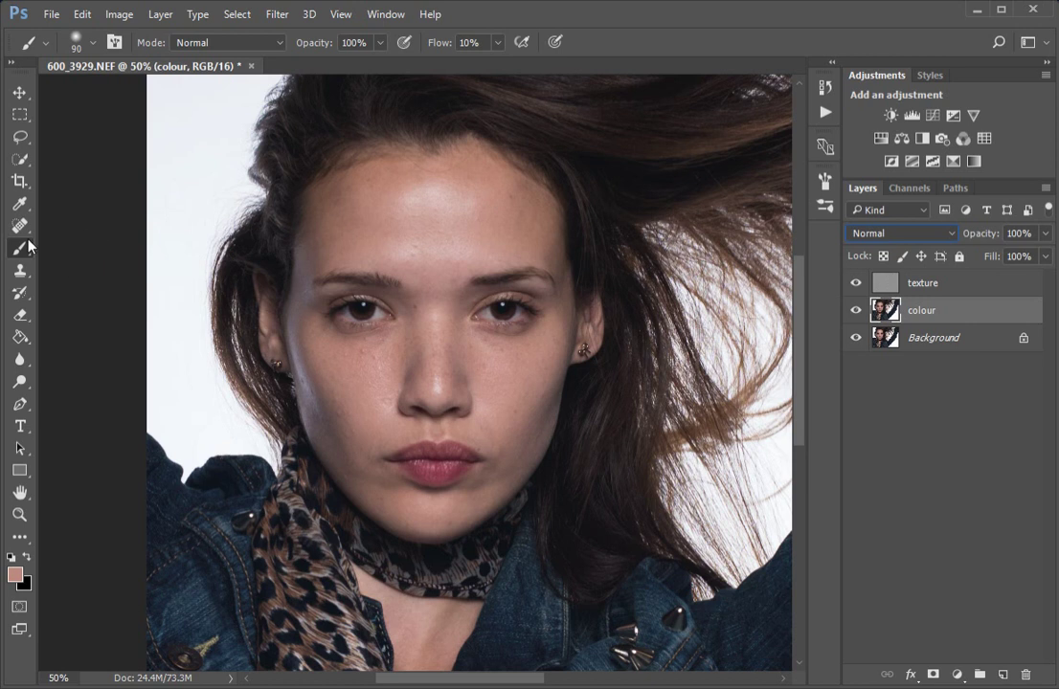
pyautogui.click(17, 140)
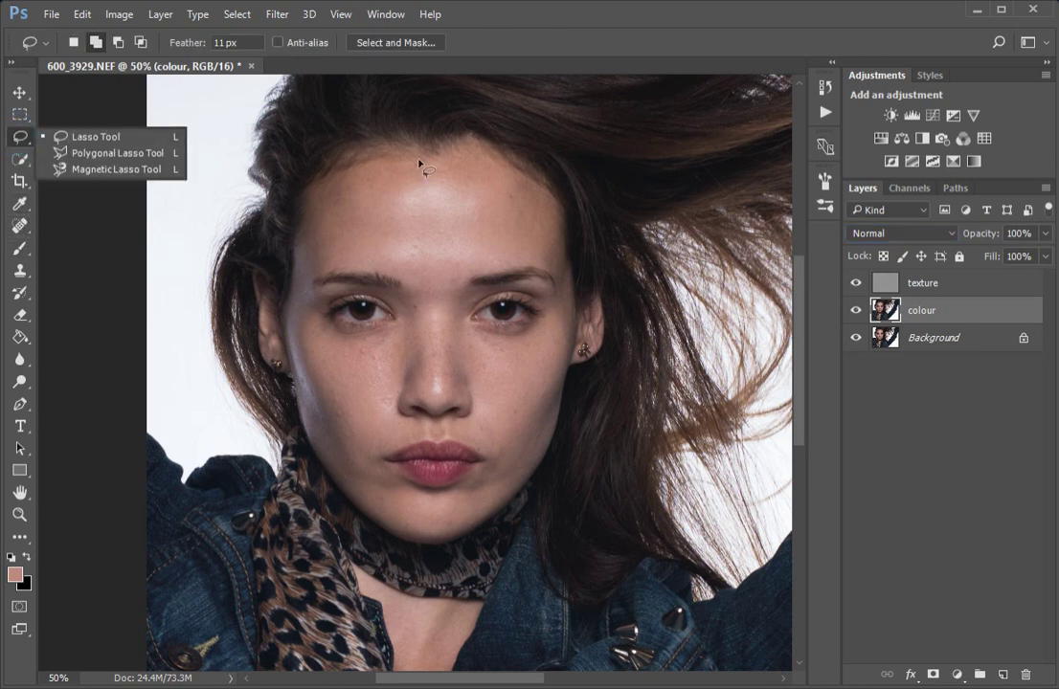
pyautogui.moveTo(469, 172)
pyautogui.mouseDown()
pyautogui.moveTo(377, 185)
pyautogui.moveTo(348, 204)
pyautogui.mouseUp()
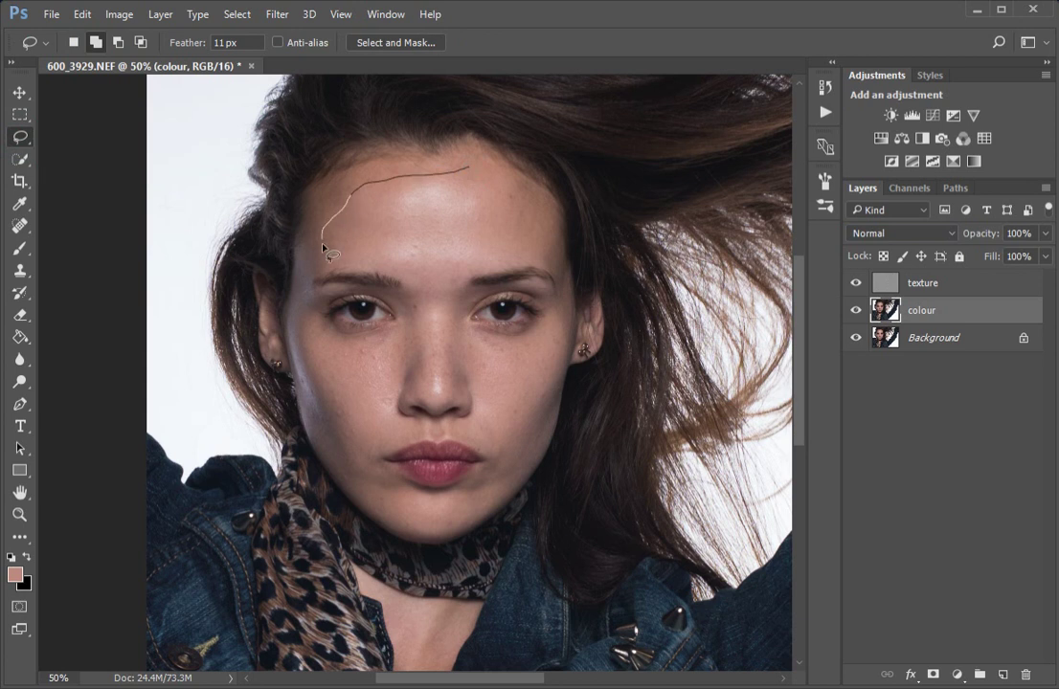
pyautogui.moveTo(333, 263)
pyautogui.mouseDown()
pyautogui.moveTo(415, 264)
pyautogui.moveTo(451, 287)
pyautogui.moveTo(464, 269)
pyautogui.moveTo(539, 250)
pyautogui.moveTo(557, 226)
pyautogui.mouseUp()
pyautogui.moveTo(521, 187); pyautogui.dragTo(463, 168)
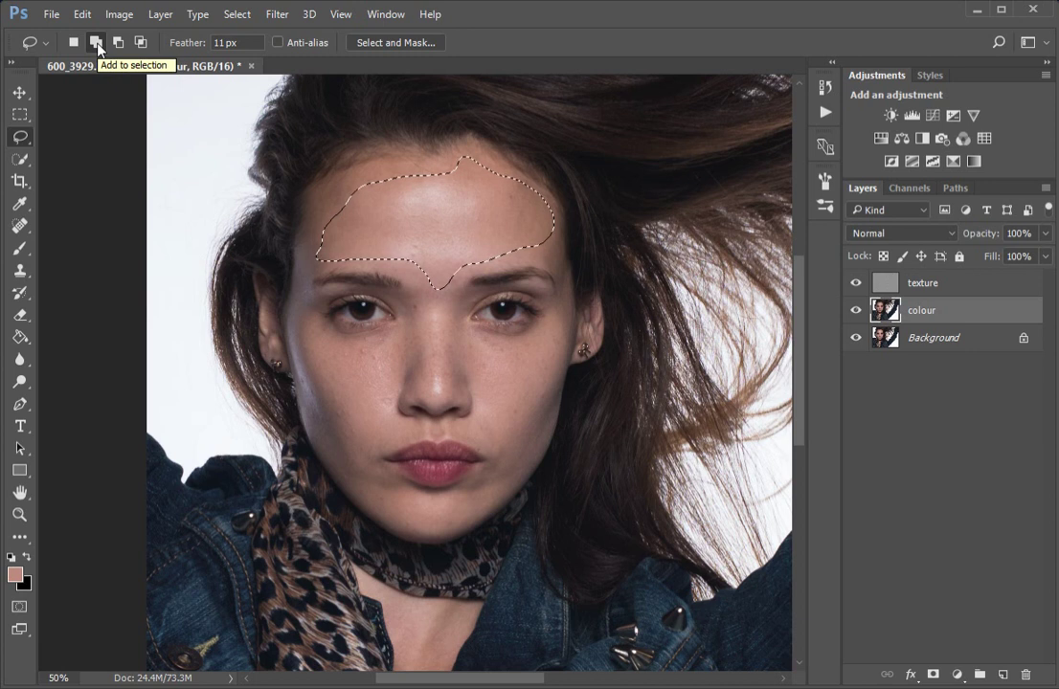
# Add the nose bridge and the upper areas of both cheeks to the lasso selection, leaving out the eyes
pyautogui.click(94, 42)
pyautogui.moveTo(414, 246); pyautogui.dragTo(397, 341)
pyautogui.moveTo(330, 412); pyautogui.dragTo(387, 422)
pyautogui.moveTo(447, 310); pyautogui.dragTo(445, 309)
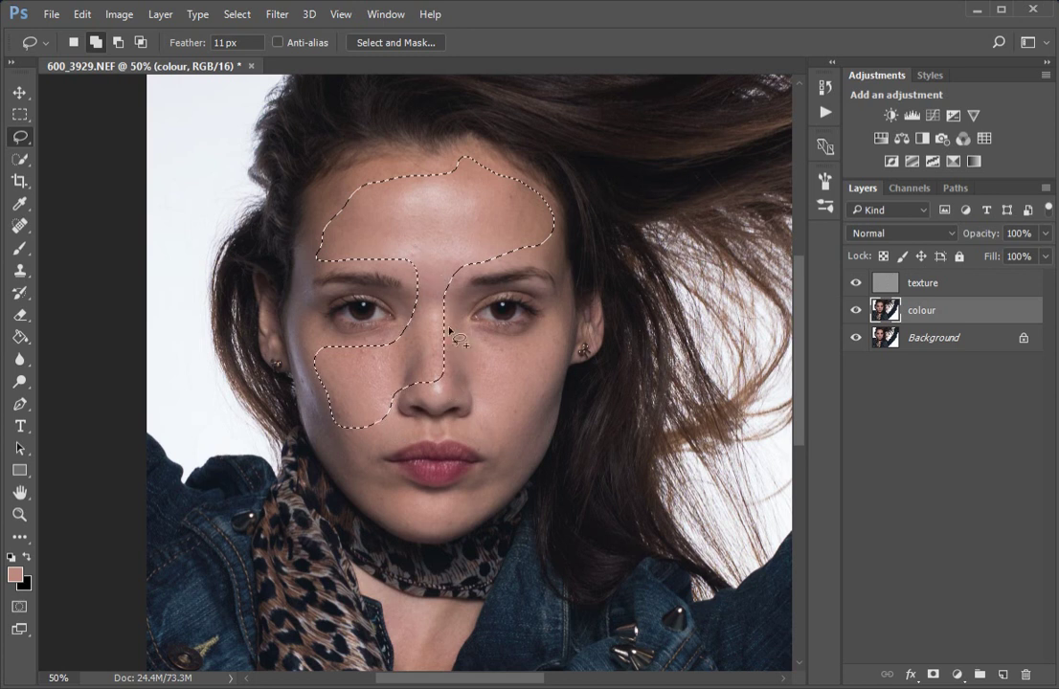
pyautogui.moveTo(438, 259)
pyautogui.mouseDown()
pyautogui.moveTo(453, 335)
pyautogui.moveTo(550, 340)
pyautogui.mouseUp()
pyautogui.moveTo(553, 413)
pyautogui.mouseDown()
pyautogui.moveTo(445, 368)
pyautogui.moveTo(383, 312)
pyautogui.mouseUp()
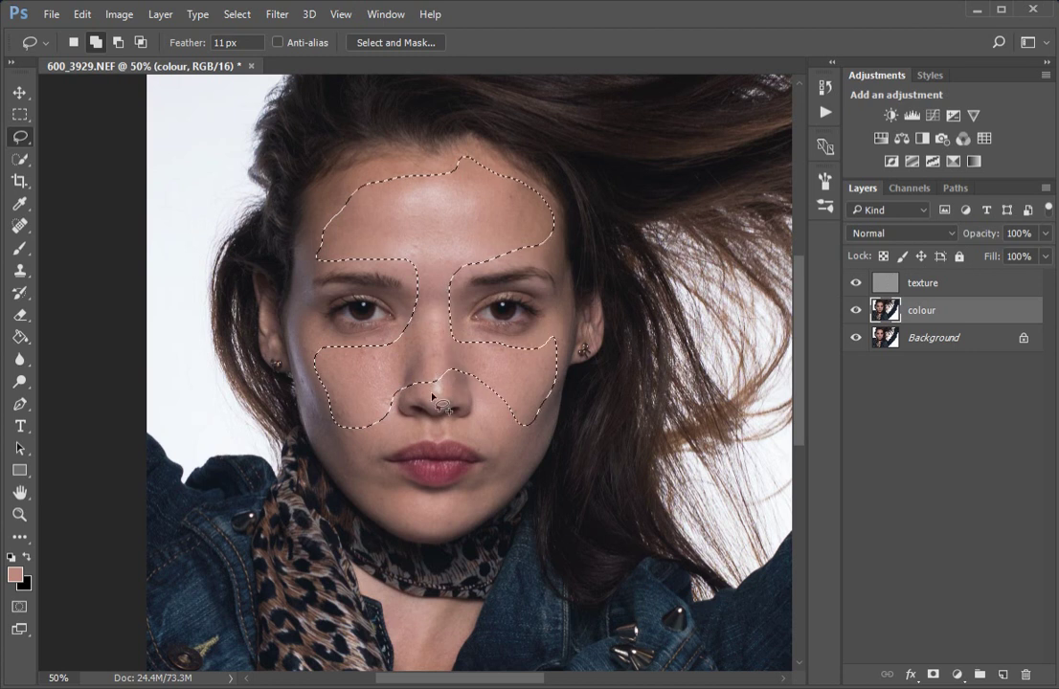
# Extend the selection over the lower cheeks, chin and upper lip skin, leaving out the nose tip and lips
pyautogui.moveTo(377, 388)
pyautogui.mouseDown()
pyautogui.moveTo(397, 426)
pyautogui.moveTo(368, 449)
pyautogui.moveTo(343, 458)
pyautogui.moveTo(333, 441)
pyautogui.moveTo(343, 394)
pyautogui.moveTo(382, 492)
pyautogui.moveTo(470, 499)
pyautogui.moveTo(508, 461)
pyautogui.mouseUp()
pyautogui.moveTo(505, 419)
pyautogui.mouseDown()
pyautogui.moveTo(535, 411)
pyautogui.moveTo(539, 433)
pyautogui.moveTo(497, 493)
pyautogui.moveTo(469, 506)
pyautogui.moveTo(411, 512)
pyautogui.moveTo(371, 498)
pyautogui.moveTo(355, 481)
pyautogui.moveTo(352, 434)
pyautogui.moveTo(379, 501)
pyautogui.moveTo(408, 522)
pyautogui.moveTo(451, 529)
pyautogui.moveTo(497, 493)
pyautogui.moveTo(468, 487)
pyautogui.moveTo(424, 504)
pyautogui.mouseUp()
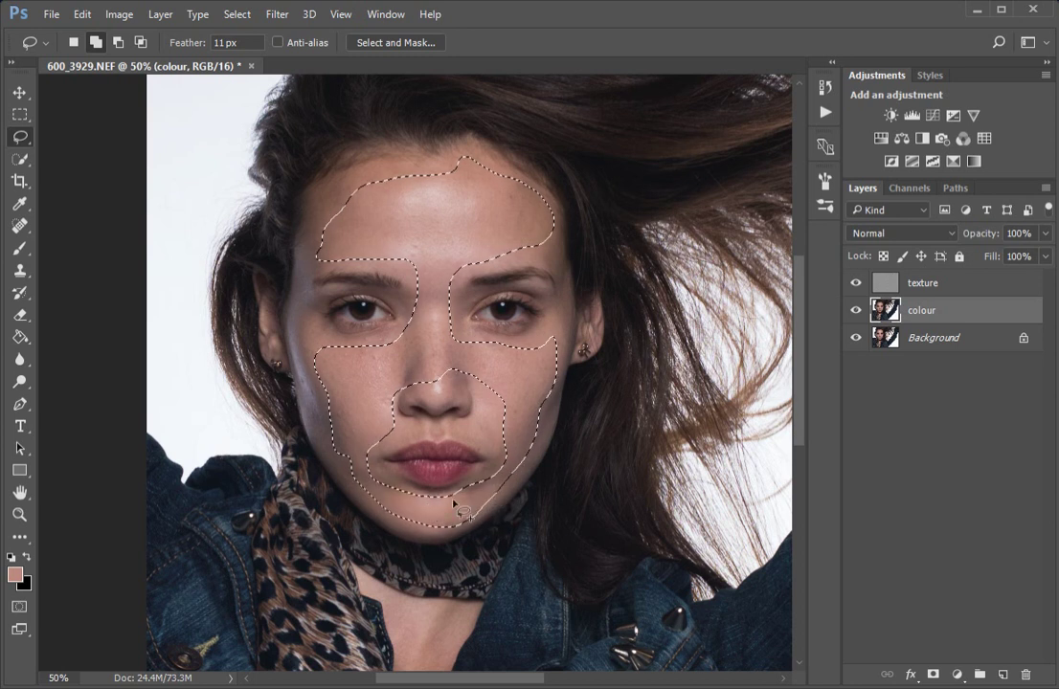
pyautogui.moveTo(478, 363)
pyautogui.mouseDown()
pyautogui.moveTo(478, 432)
pyautogui.moveTo(495, 451)
pyautogui.moveTo(519, 445)
pyautogui.moveTo(531, 398)
pyautogui.mouseUp()
pyautogui.moveTo(389, 394)
pyautogui.mouseDown()
pyautogui.moveTo(373, 403)
pyautogui.moveTo(402, 423)
pyautogui.moveTo(501, 431)
pyautogui.moveTo(467, 444)
pyautogui.moveTo(372, 433)
pyautogui.moveTo(373, 410)
pyautogui.mouseUp()
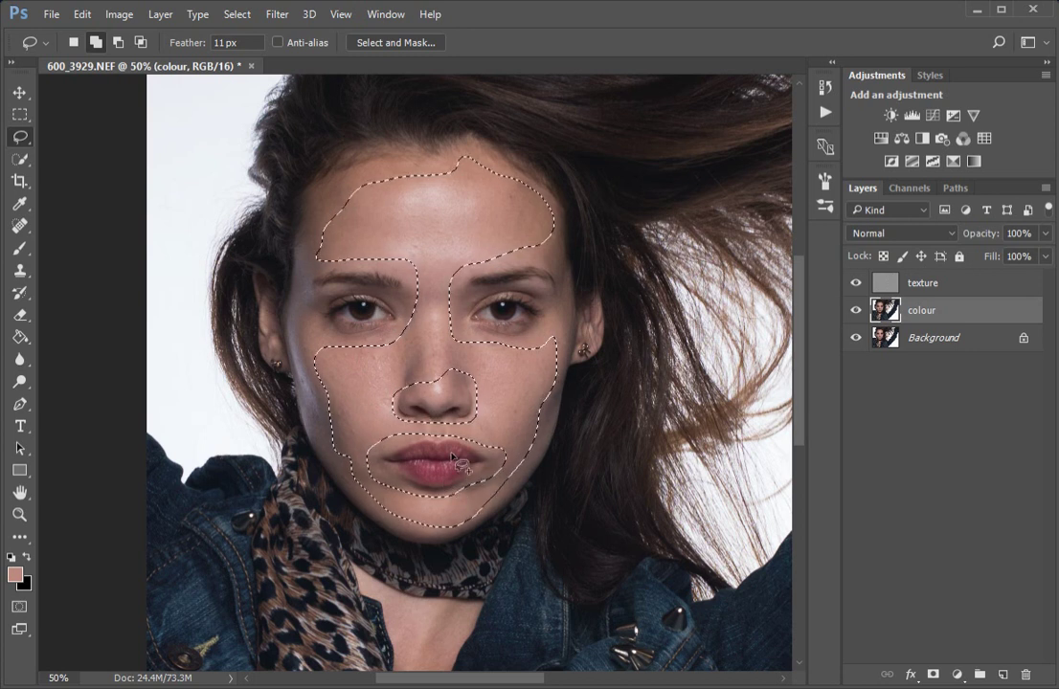
# Add the bare chest skin between the scarf and the jacket collar to the selection
pyautogui.moveTo(803, 383); pyautogui.dragTo(794, 445)
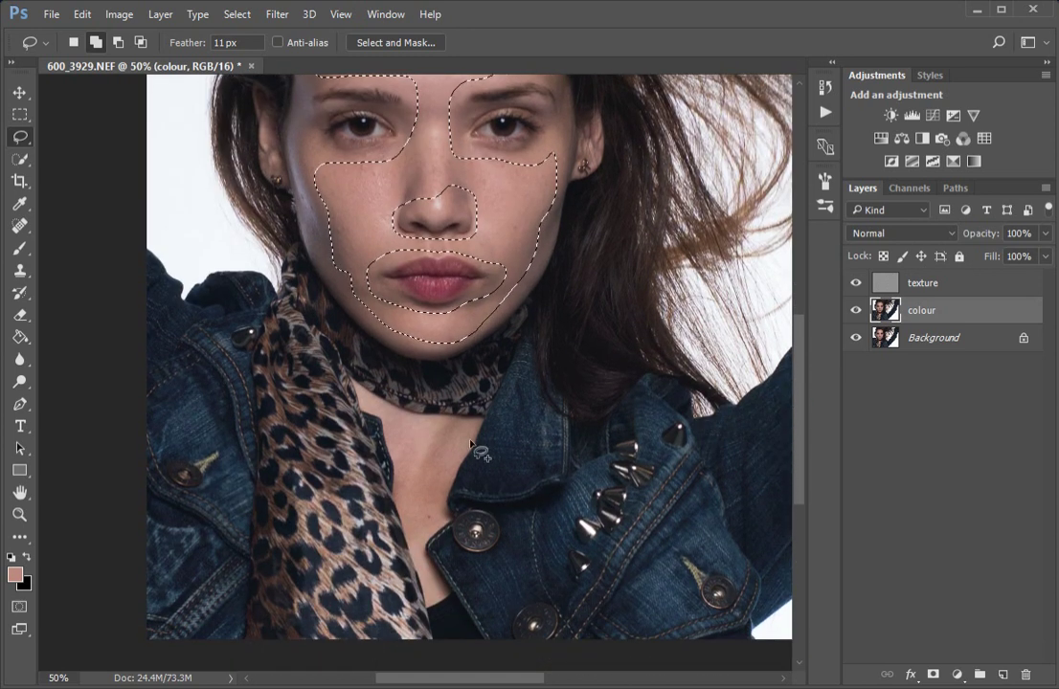
pyautogui.moveTo(472, 427)
pyautogui.mouseDown()
pyautogui.moveTo(399, 421)
pyautogui.moveTo(370, 402)
pyautogui.moveTo(415, 473)
pyautogui.moveTo(416, 554)
pyautogui.moveTo(448, 519)
pyautogui.moveTo(450, 466)
pyautogui.moveTo(471, 428)
pyautogui.mouseUp()
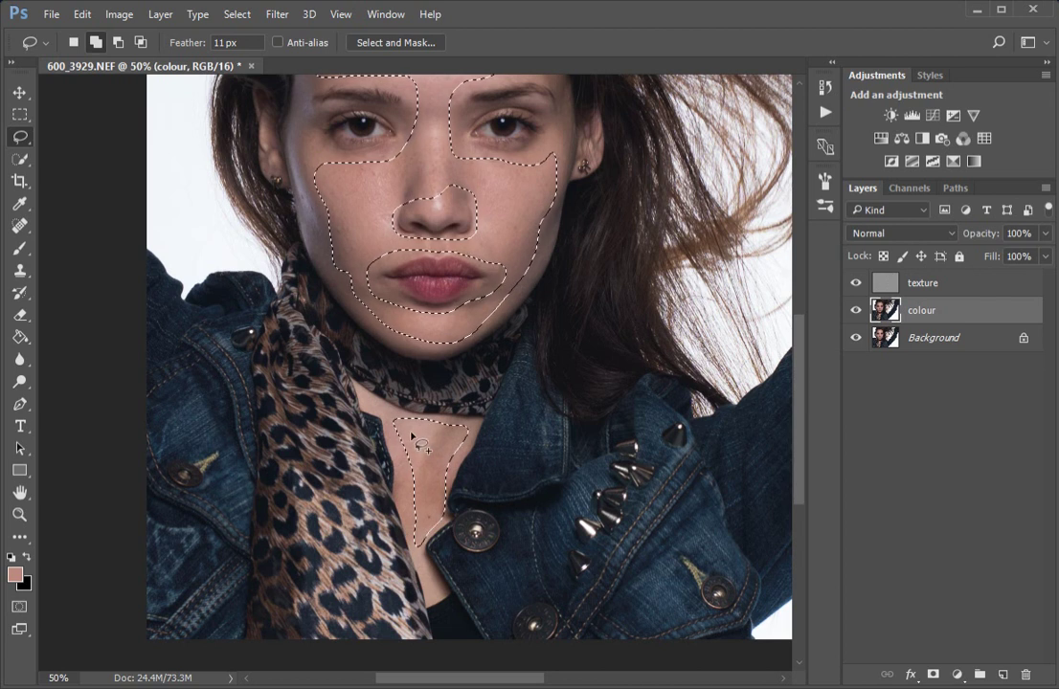
pyautogui.moveTo(403, 430)
pyautogui.mouseDown()
pyautogui.moveTo(409, 504)
pyautogui.moveTo(400, 433)
pyautogui.mouseUp()
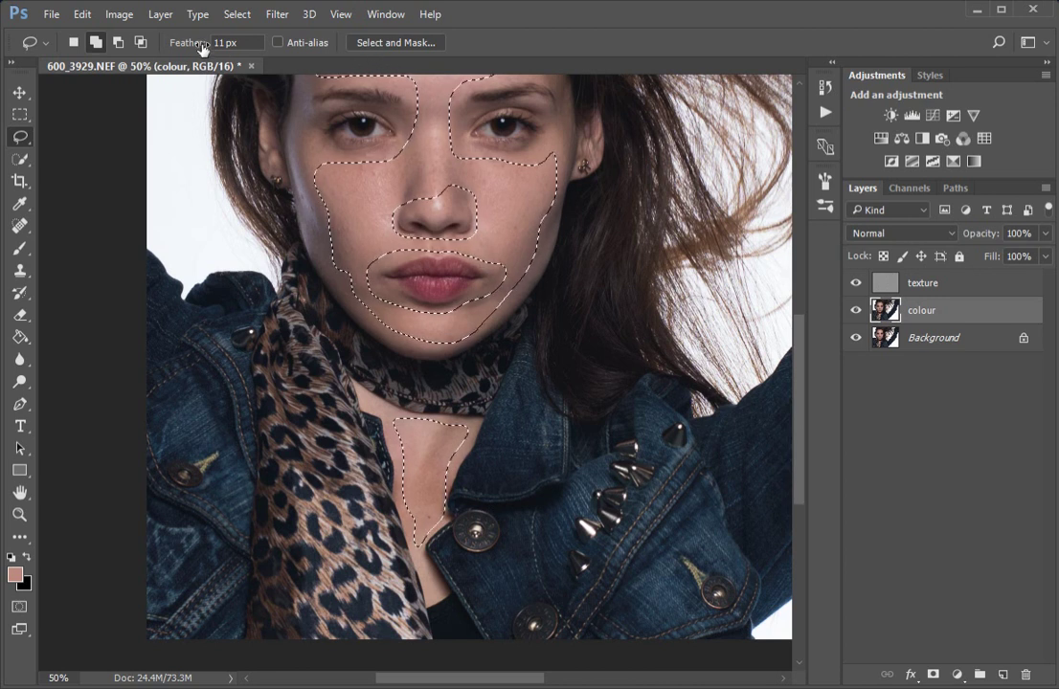
# Soften the selected skin on the colour layer with an 8 px Gaussian Blur and deselect it
pyautogui.click(278, 17)
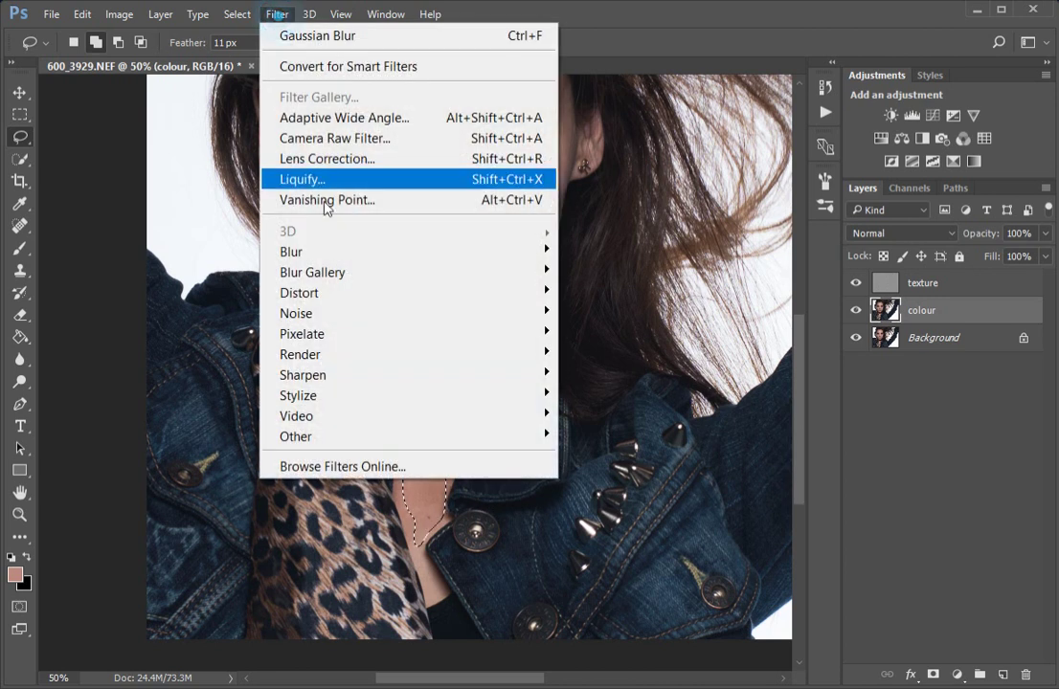
pyautogui.moveTo(331, 253)
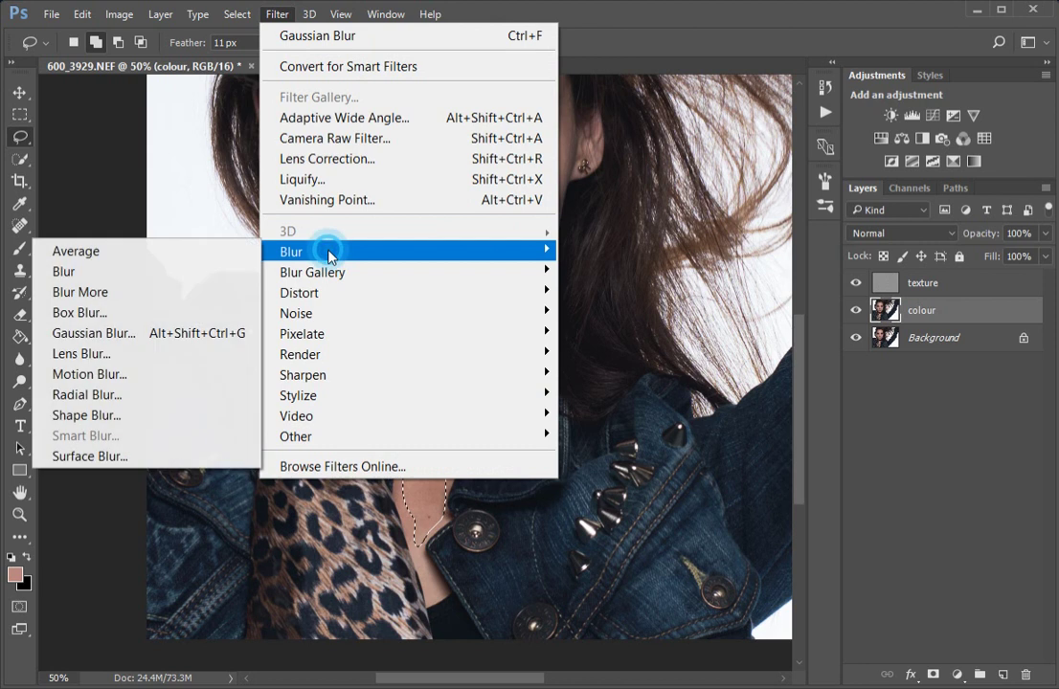
pyautogui.click(186, 333)
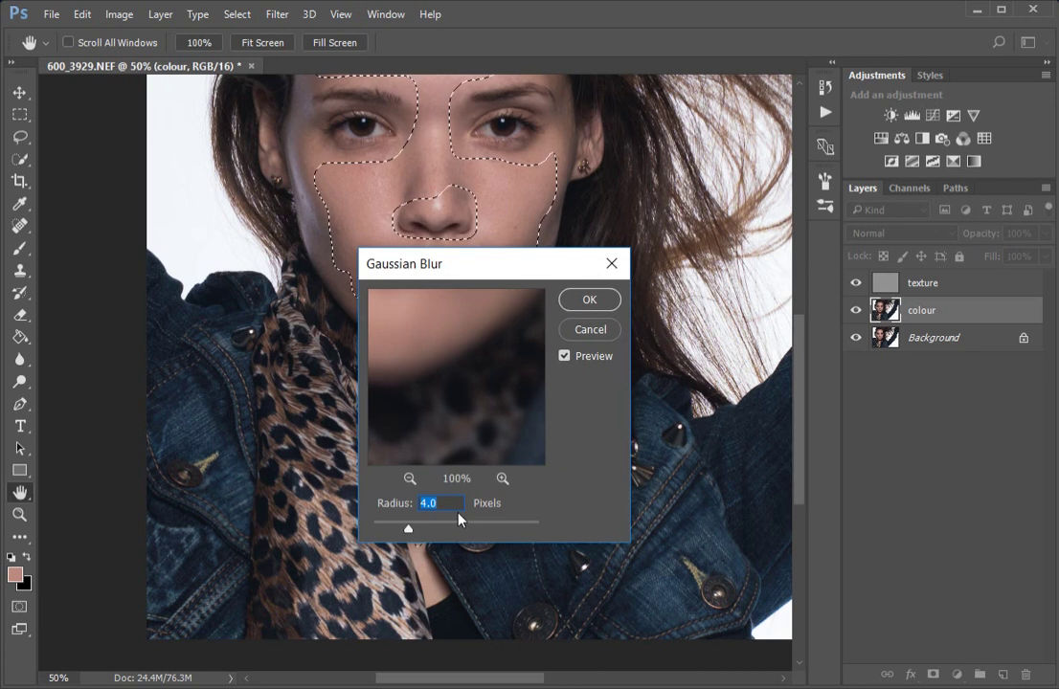
pyautogui.write('8')
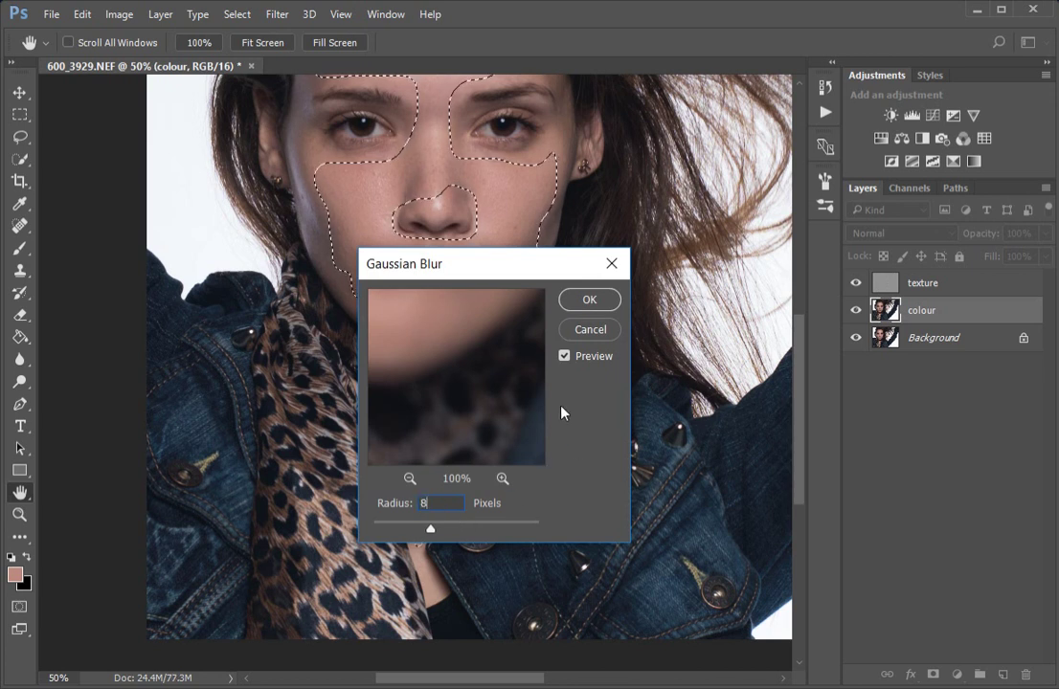
pyautogui.click(589, 300)
pyautogui.press('l')
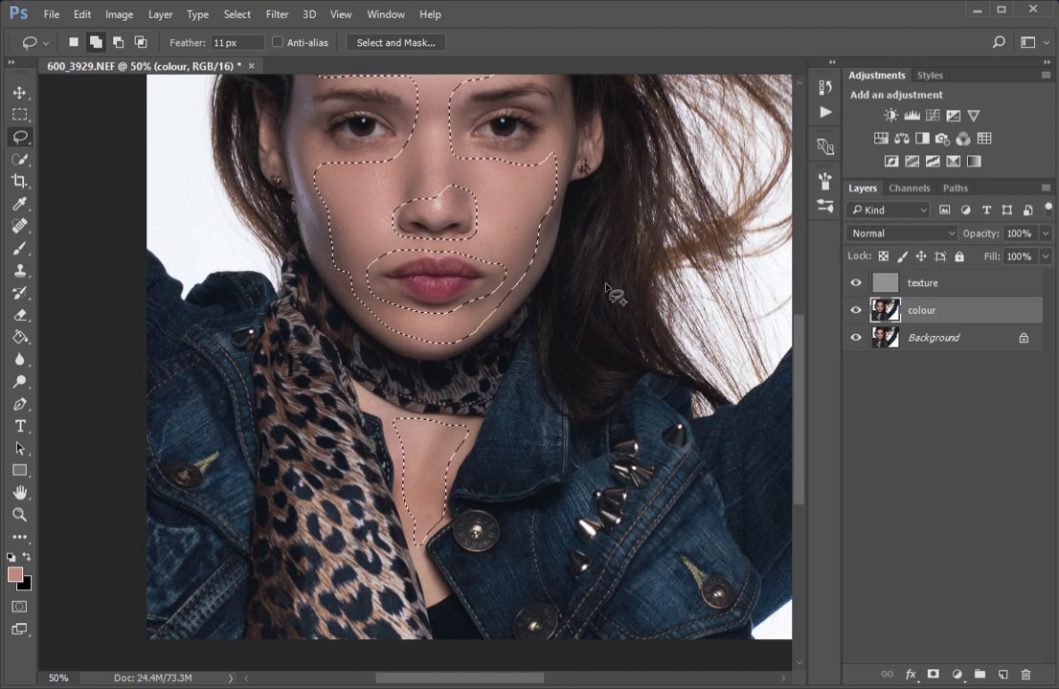
pyautogui.hotkey('ctrl', 'd')
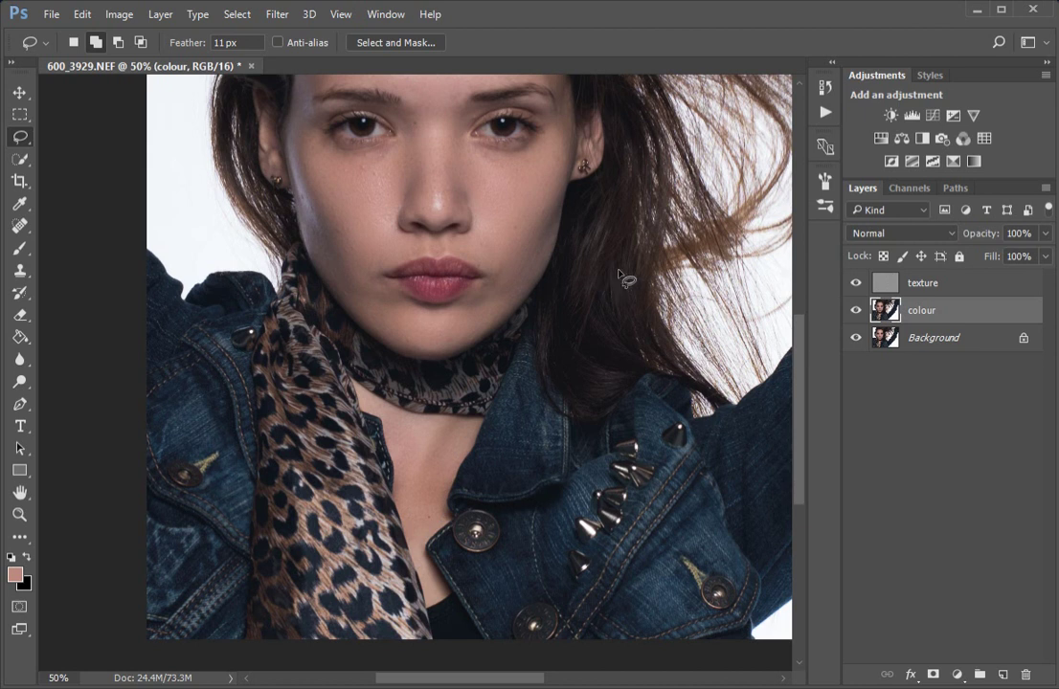
# On the texture layer, retouch the forehead skin at 100% zoom using the Clone Stamp with a soft 45 px brush
pyautogui.click(948, 284)
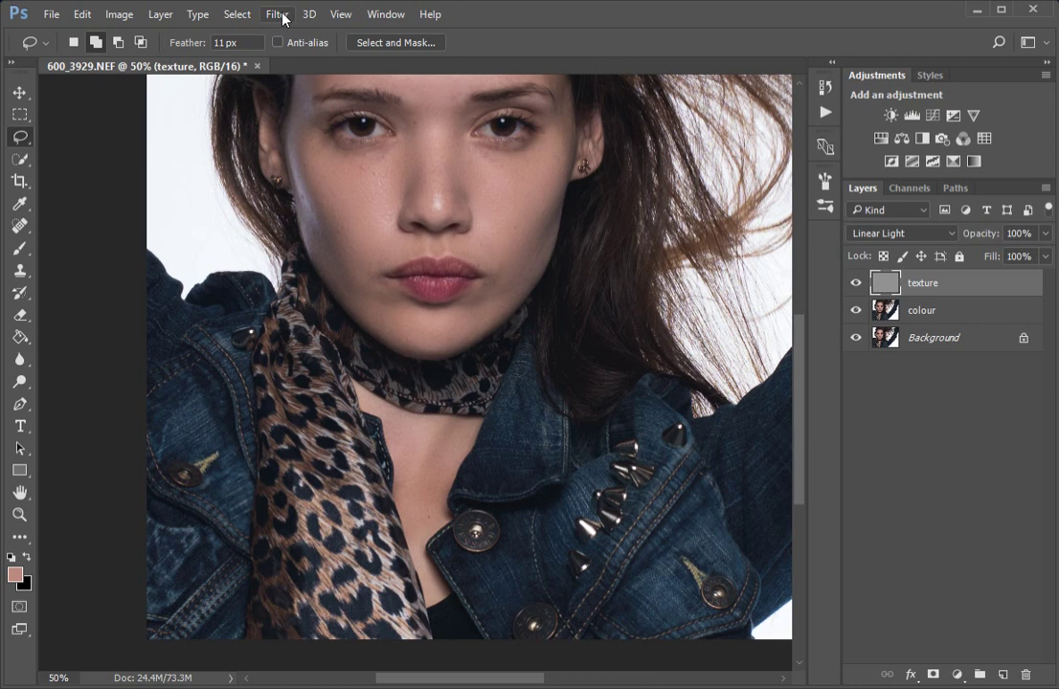
pyautogui.click(340, 14)
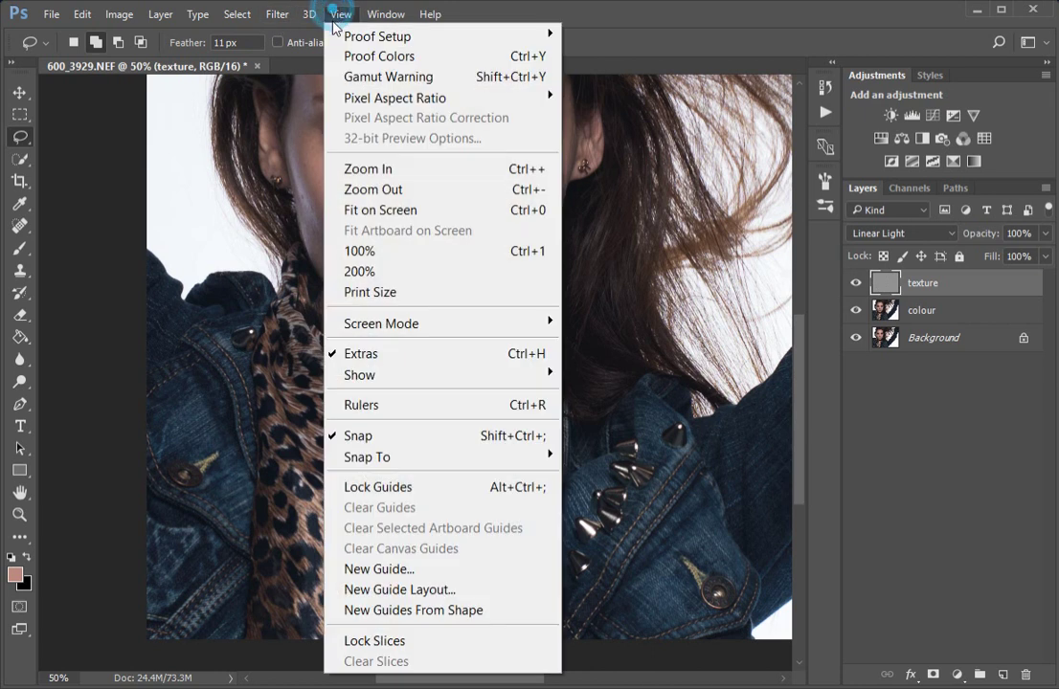
pyautogui.click(318, 166)
pyautogui.click(340, 14)
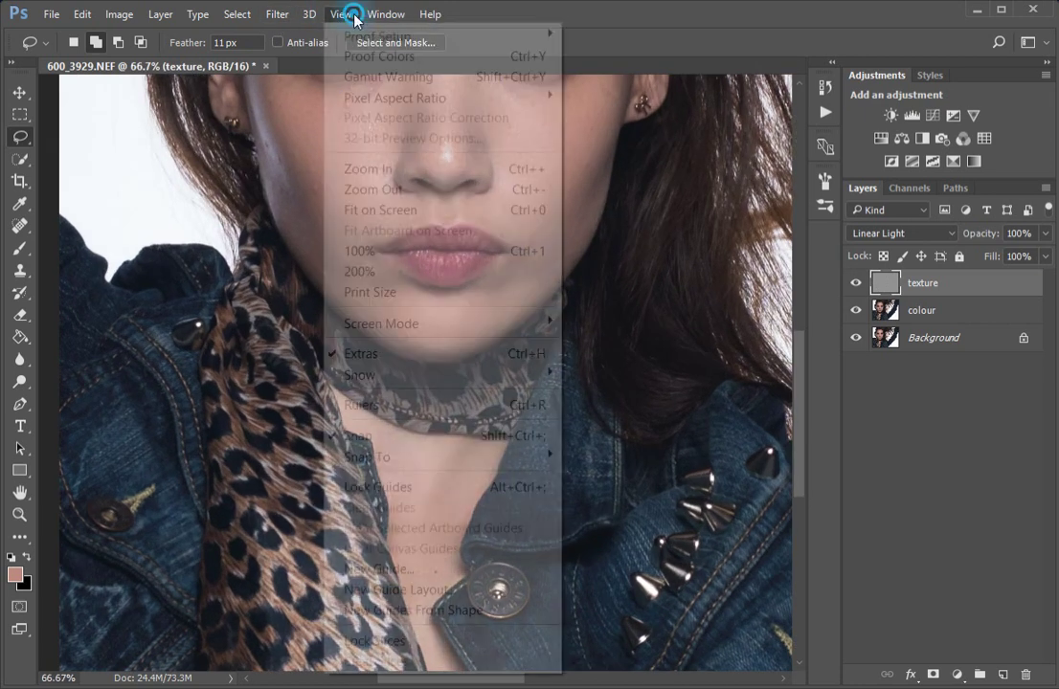
pyautogui.click(385, 167)
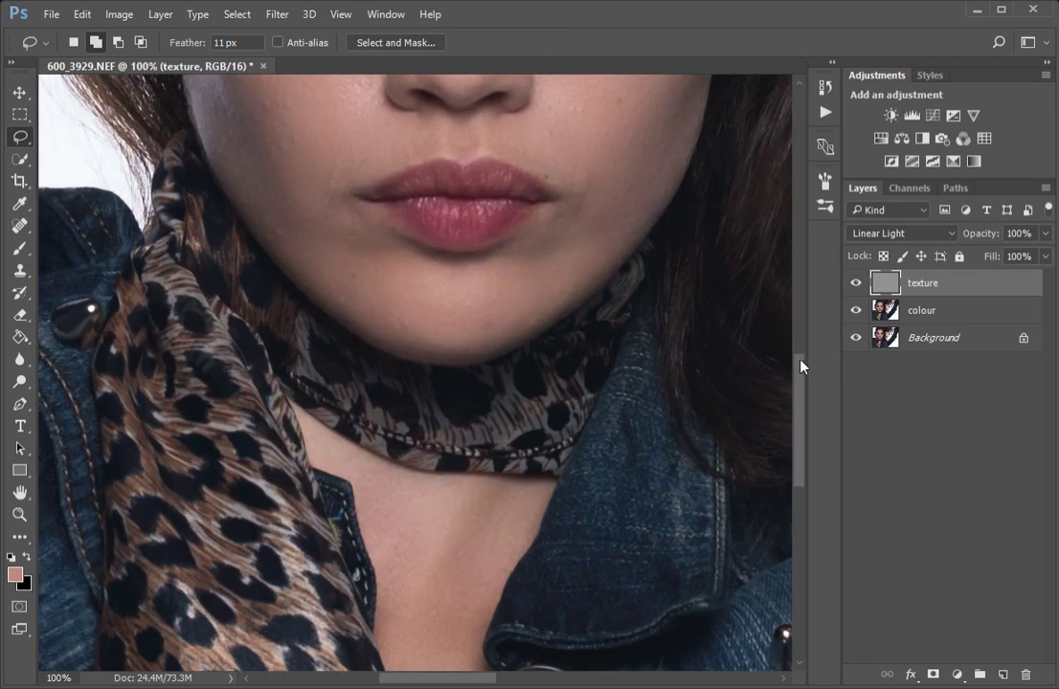
pyautogui.moveTo(800, 372); pyautogui.dragTo(802, 264)
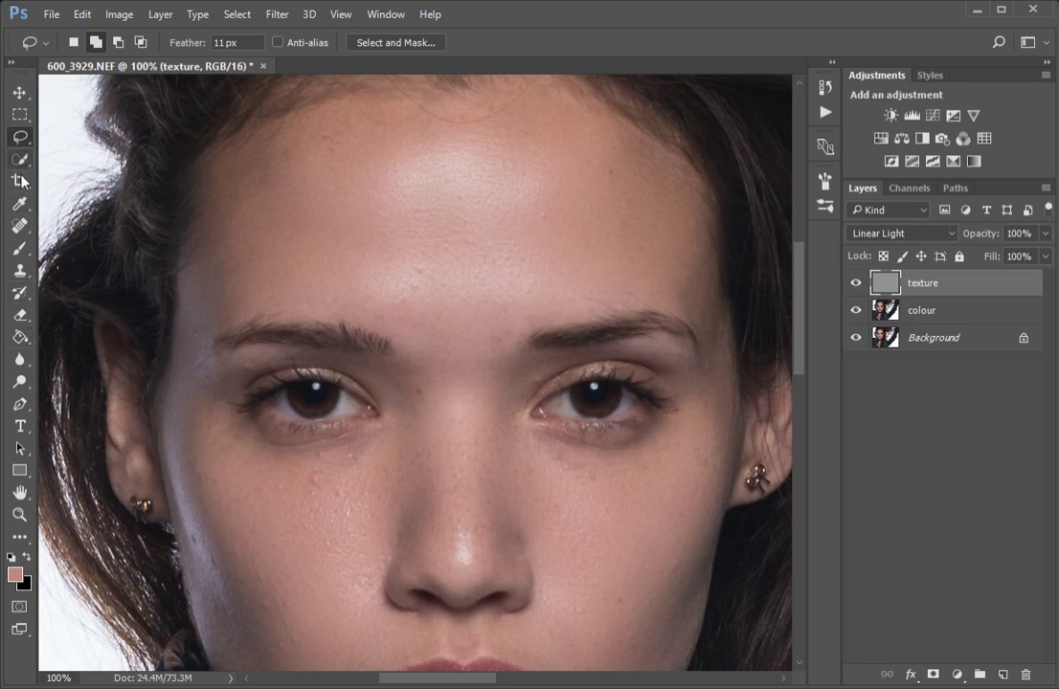
pyautogui.click(19, 273)
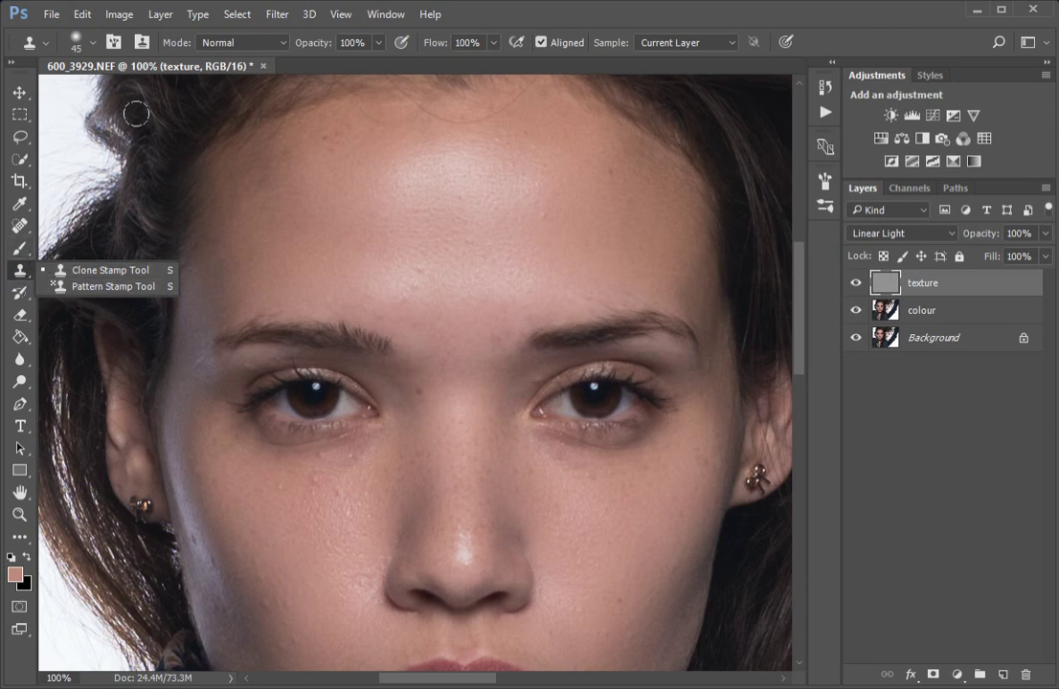
pyautogui.click(94, 43)
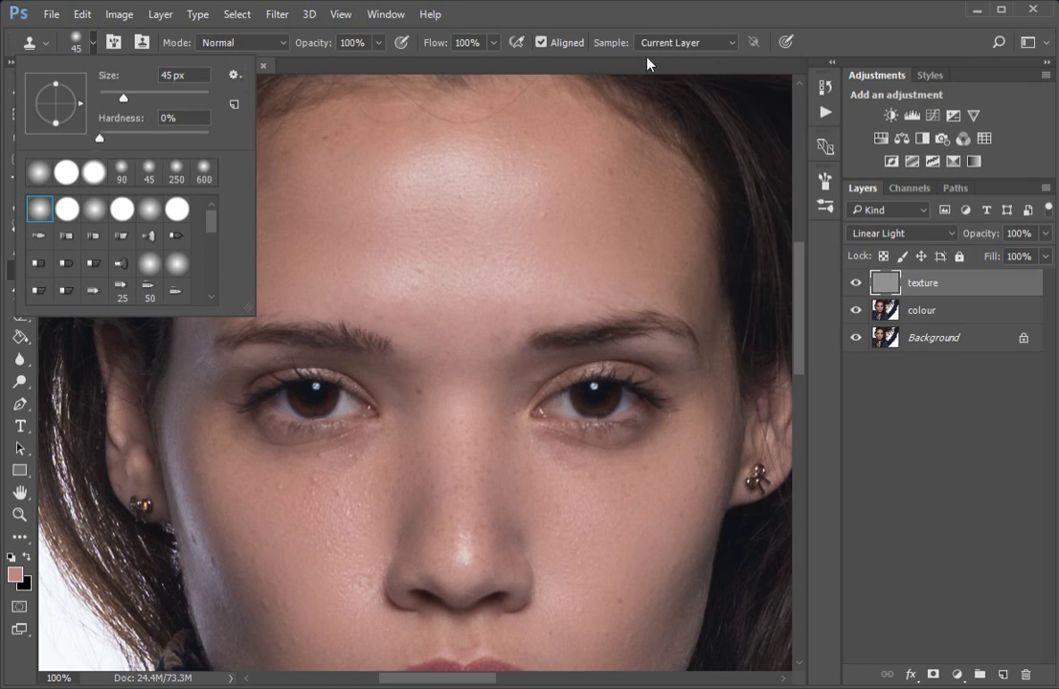
pyautogui.click(575, 11)
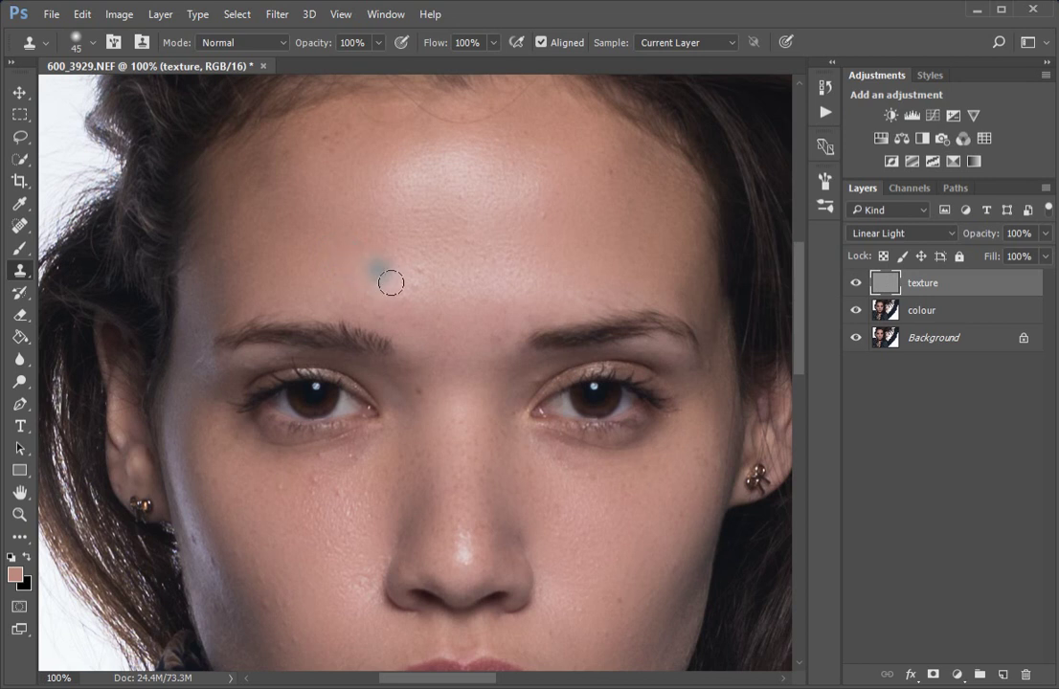
pyautogui.click(423, 299)
pyautogui.click(376, 258)
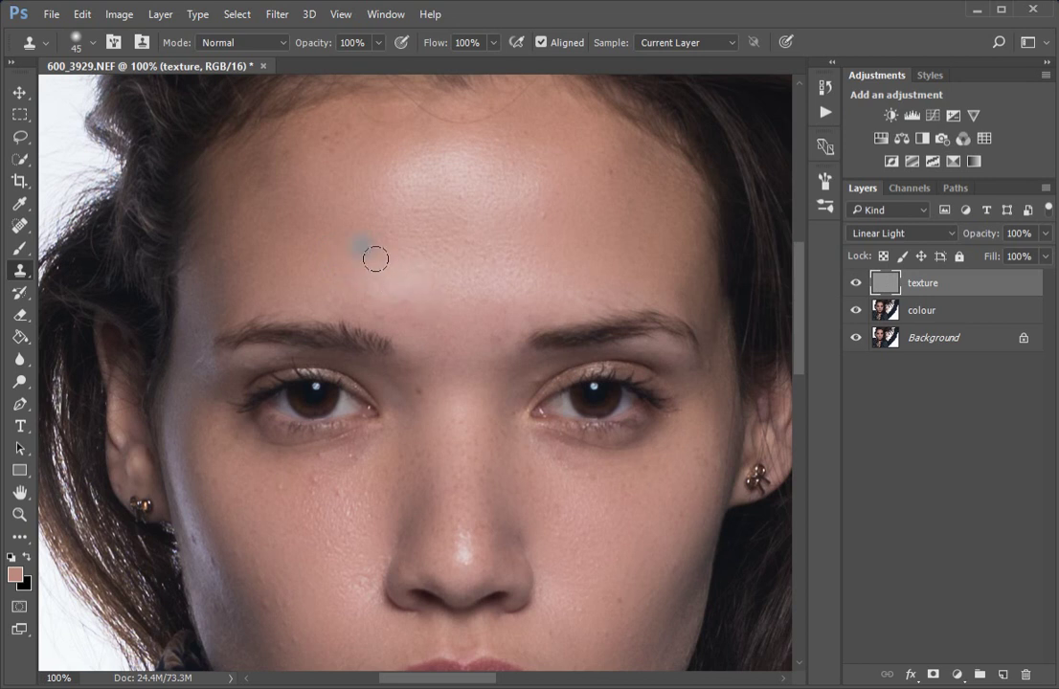
pyautogui.click(380, 269)
# Enlarge the Clone Stamp to 90 px and clone smooth skin texture over the forehead and the blemished cheeks below the eyes
pyautogui.press(']')
pyautogui.press(']')
pyautogui.press(']')
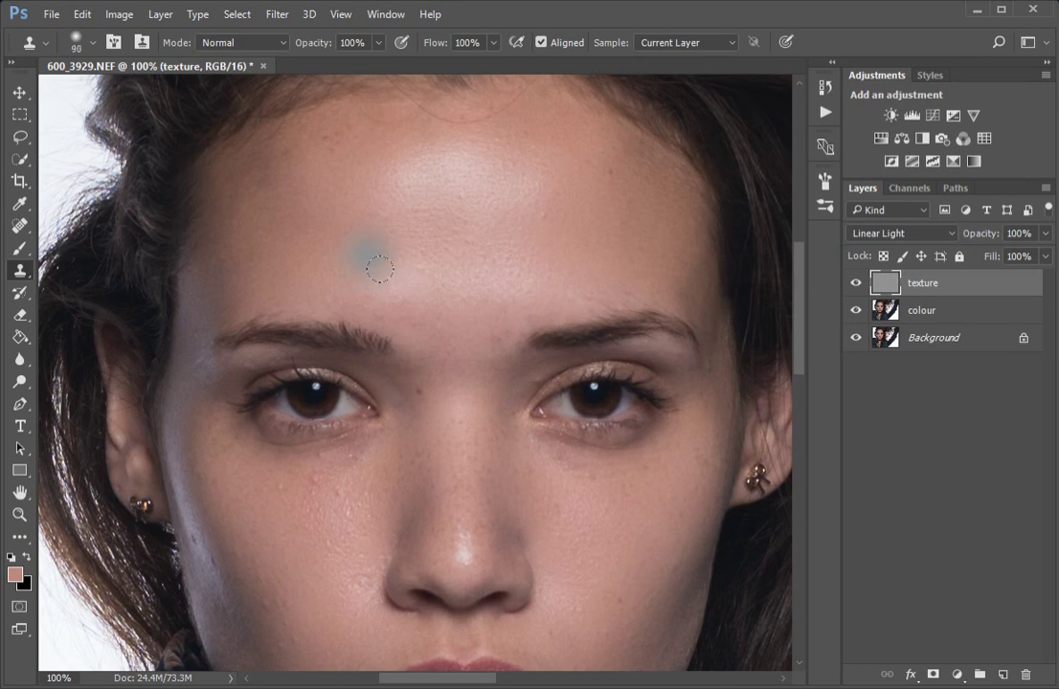
pyautogui.click(396, 277)
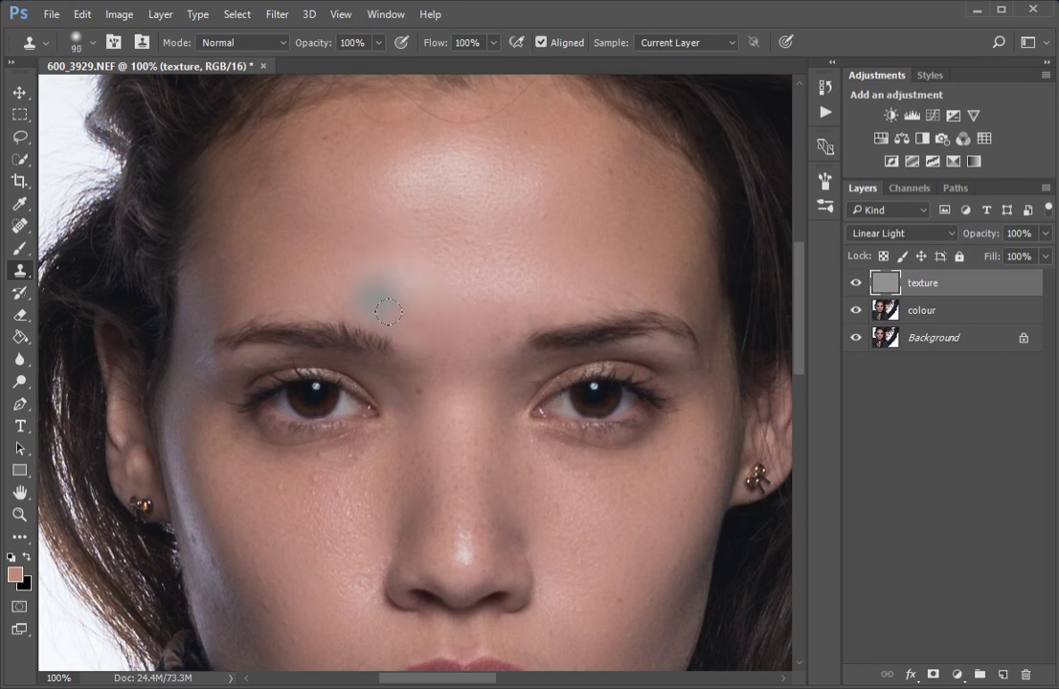
pyautogui.click(306, 552)
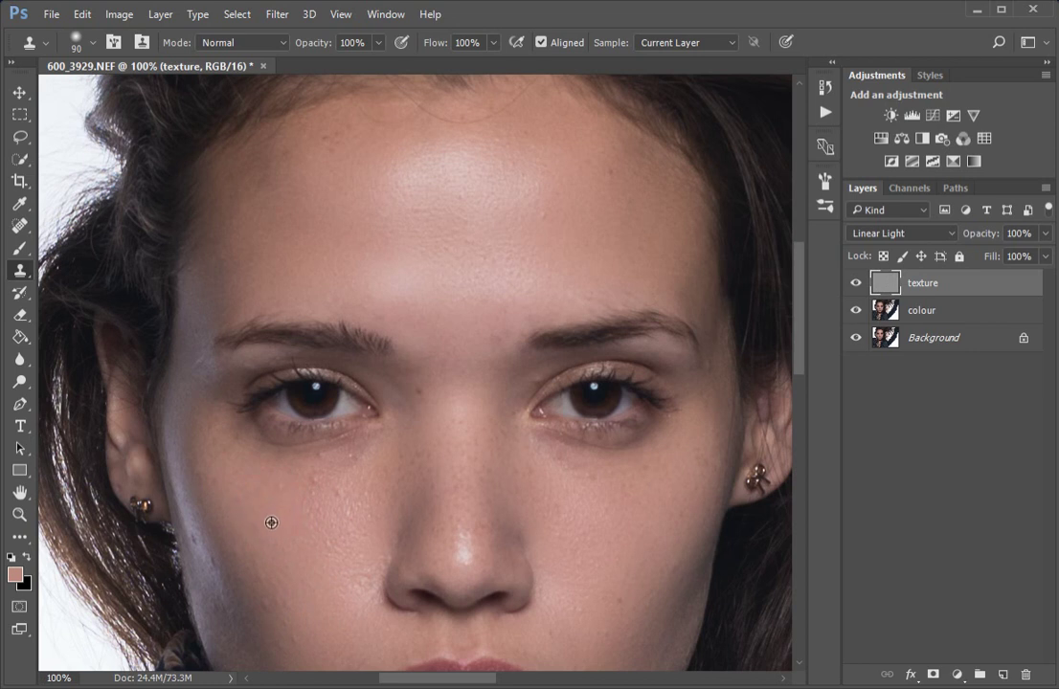
pyautogui.click(294, 488)
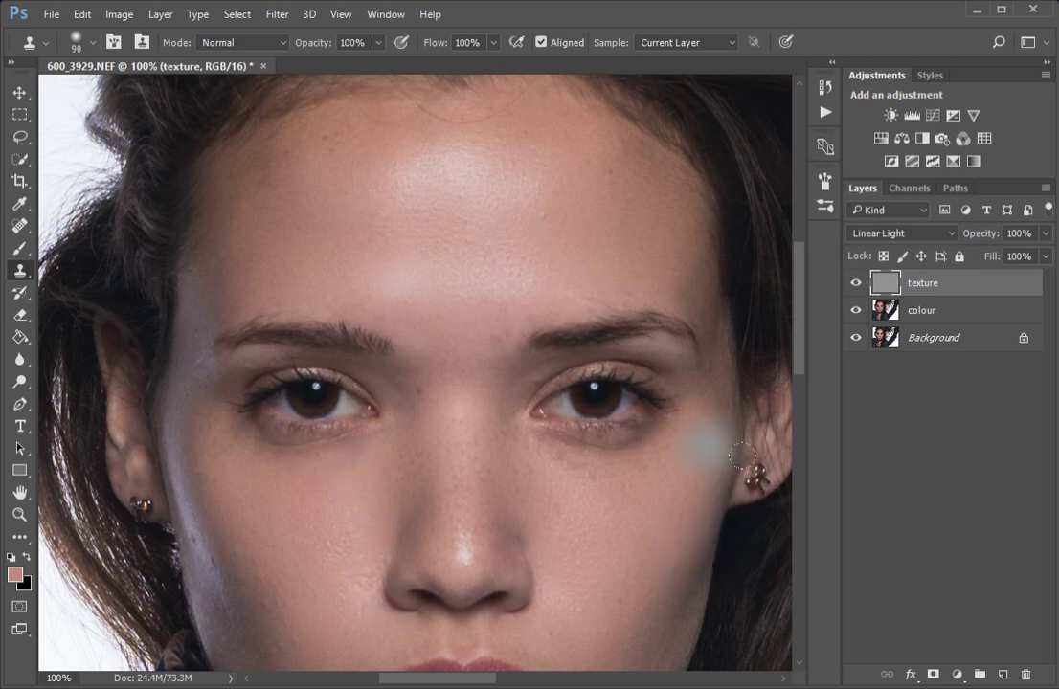
pyautogui.keyDown('alt'); pyautogui.click(609, 517); pyautogui.keyUp('alt')
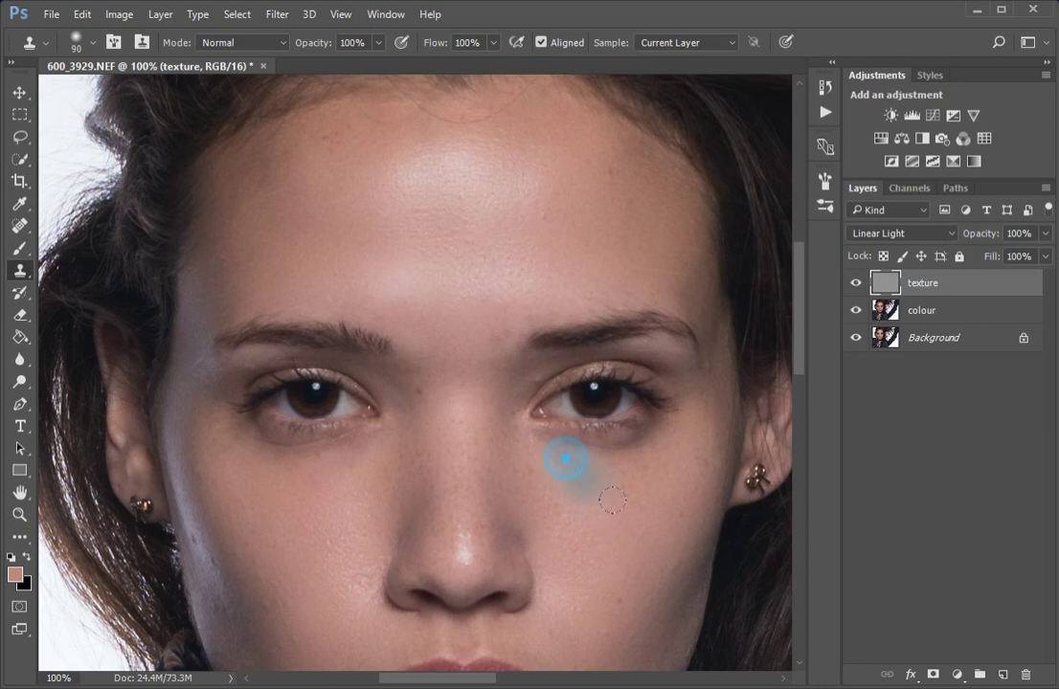
# Clone clean texture over the chin and the outer cheek below the earring, reducing the brush to 45 px for the cheek edge
pyautogui.moveTo(797, 367); pyautogui.dragTo(805, 426)
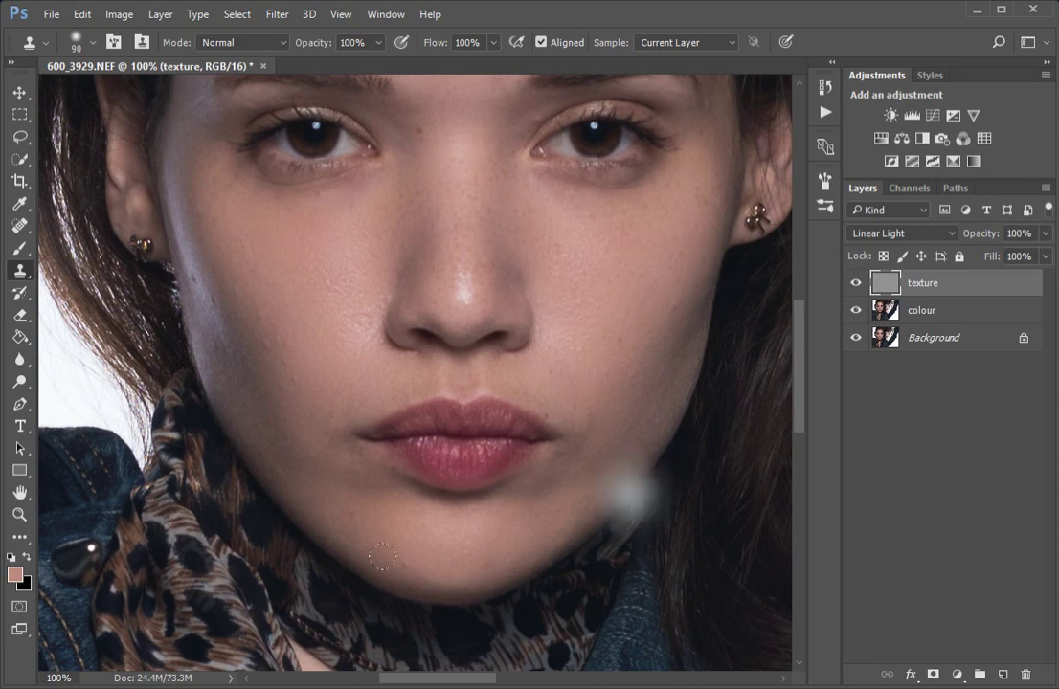
pyautogui.keyDown('alt'); pyautogui.click(452, 569); pyautogui.keyUp('alt')
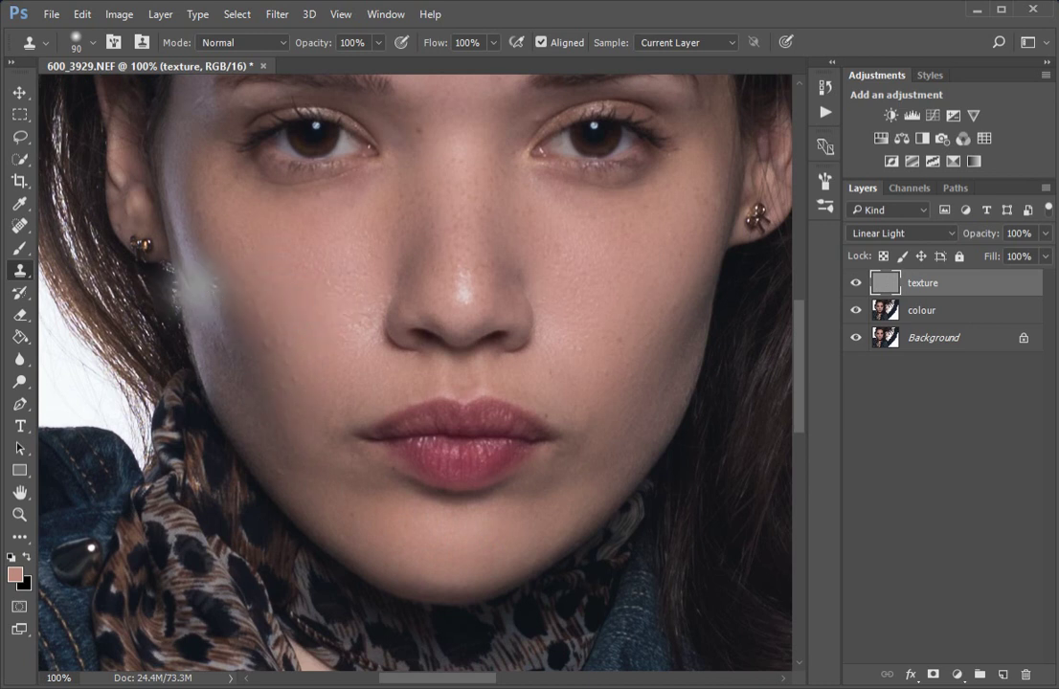
pyautogui.keyDown('alt'); pyautogui.click(213, 316); pyautogui.keyUp('alt')
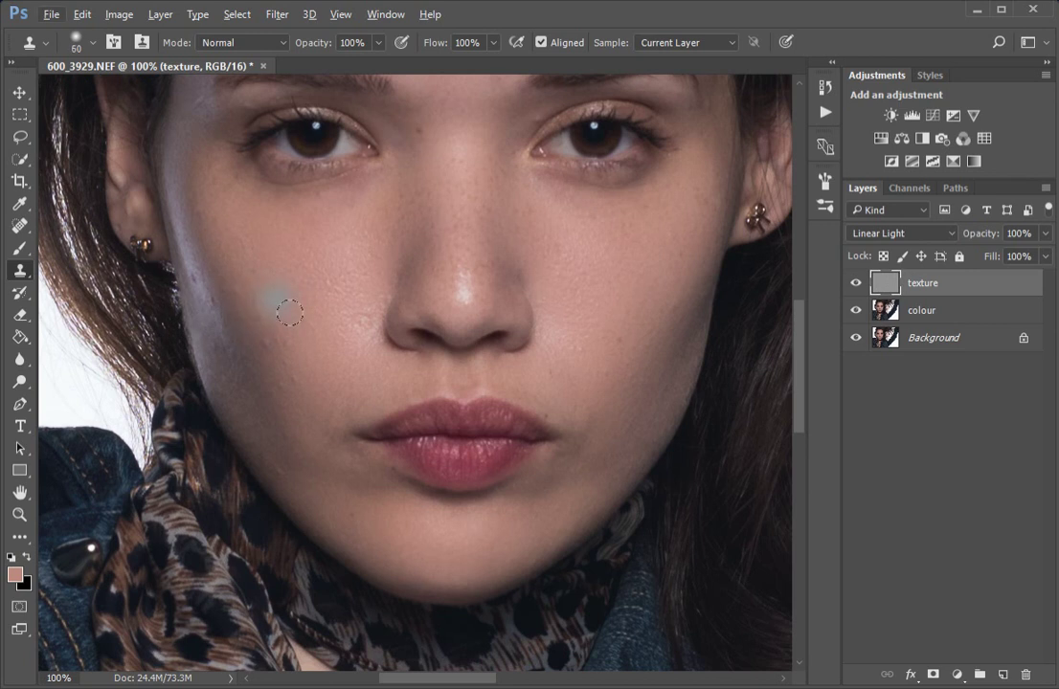
pyautogui.keyDown('alt'); pyautogui.click(218, 328); pyautogui.keyUp('alt')
pyautogui.keyDown('alt'); pyautogui.click(209, 316); pyautogui.keyUp('alt')
pyautogui.keyDown('alt'); pyautogui.click(185, 271); pyautogui.keyUp('alt')
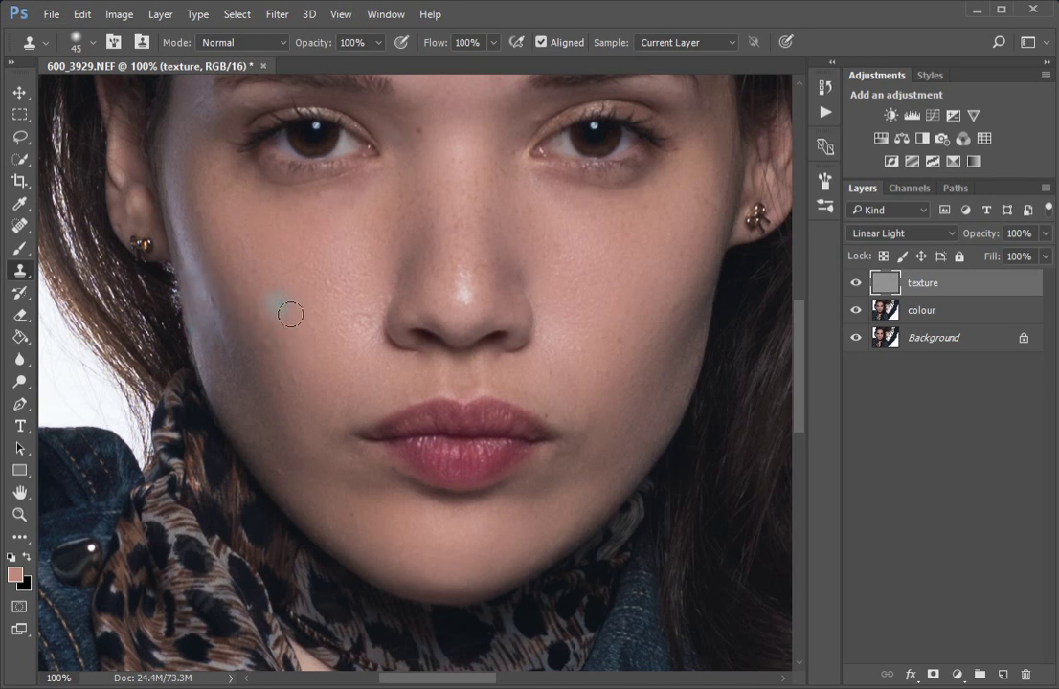
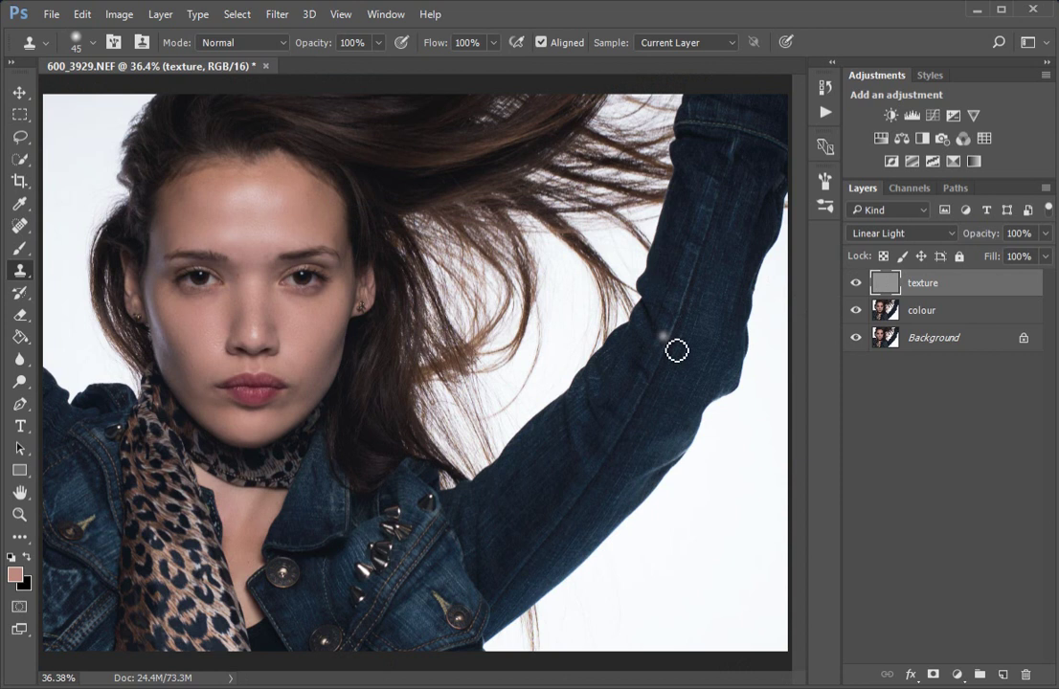
# On the colour layer, paint sampled skin tone over the forehead highlight with a soft 125 px brush at 10% flow
pyautogui.click(274, 213)
pyautogui.click(980, 316)
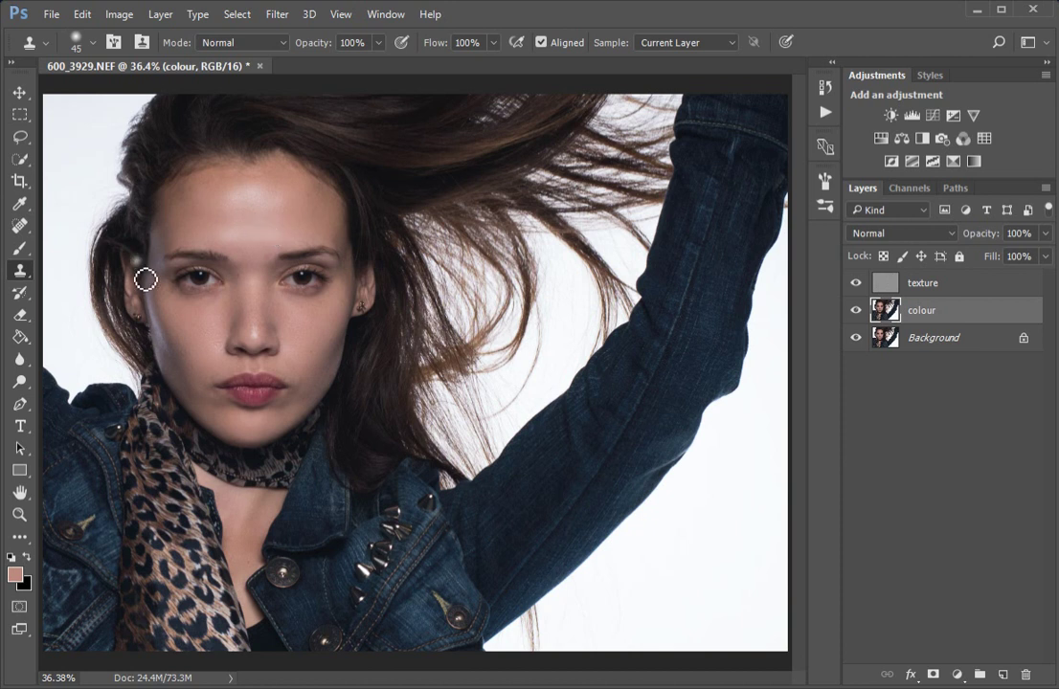
pyautogui.click(17, 250)
pyautogui.click(93, 42)
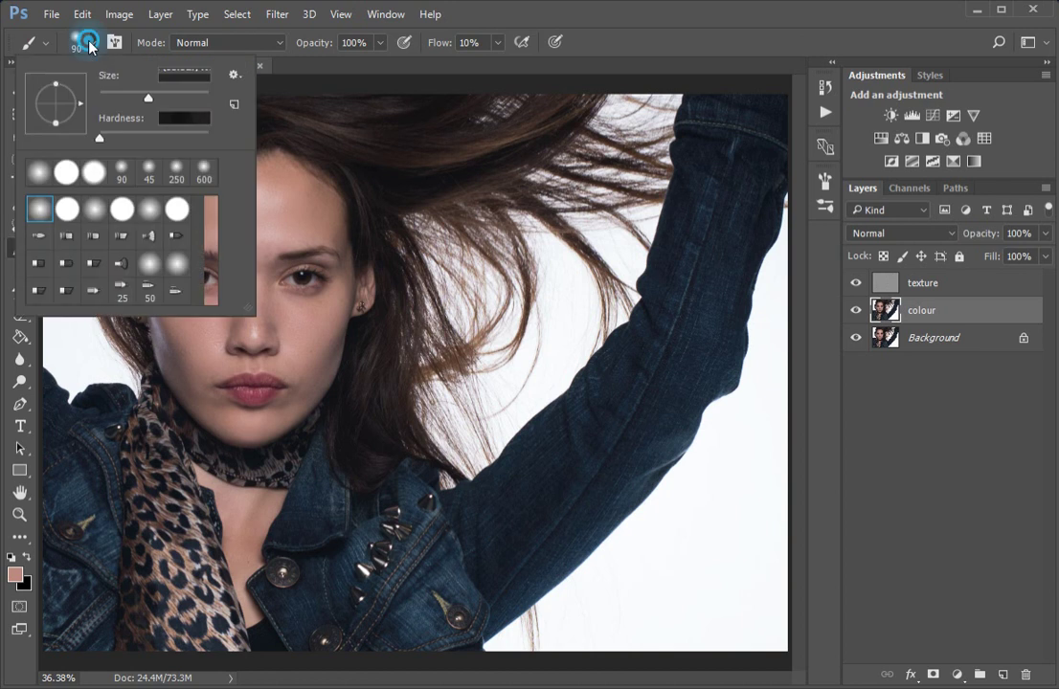
pyautogui.click(619, 15)
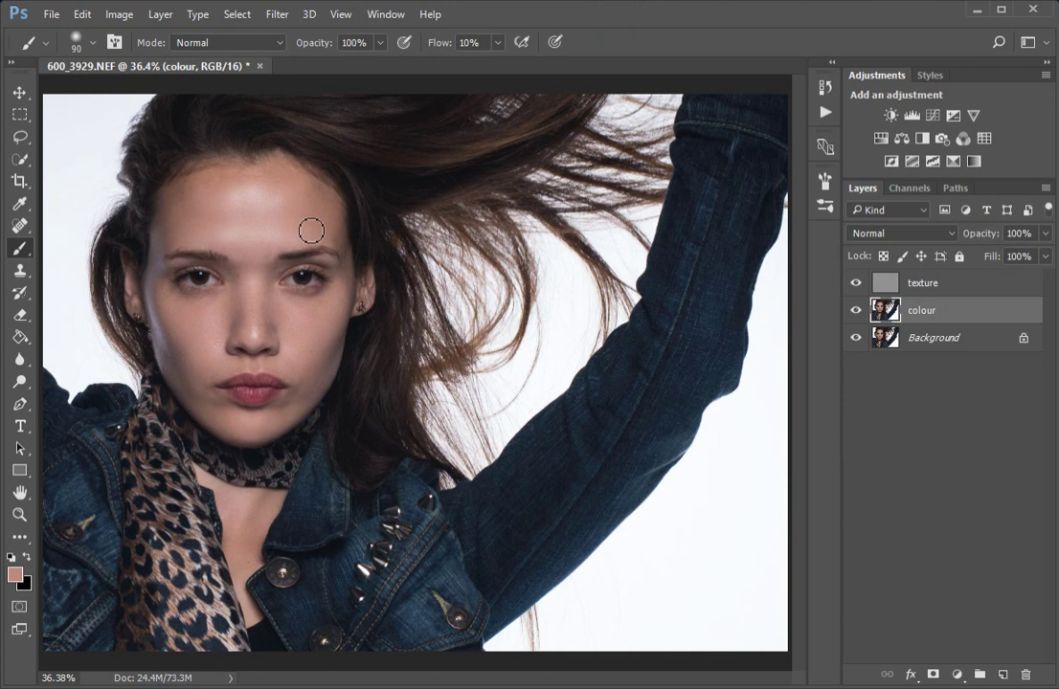
pyautogui.press('alt')
pyautogui.keyDown('alt'); pyautogui.click(77, 337); pyautogui.keyUp('alt')
pyautogui.keyDown('alt'); pyautogui.click(294, 212); pyautogui.keyUp('alt')
pyautogui.press(']')
pyautogui.press(']')
pyautogui.moveTo(271, 196)
pyautogui.mouseDown()
pyautogui.moveTo(231, 213)
pyautogui.moveTo(227, 255)
pyautogui.moveTo(203, 228)
pyautogui.moveTo(215, 231)
pyautogui.mouseUp()
pyautogui.moveTo(247, 194)
pyautogui.mouseDown()
pyautogui.moveTo(291, 212)
pyautogui.moveTo(212, 213)
pyautogui.mouseUp()
pyautogui.moveTo(296, 229); pyautogui.dragTo(230, 205)
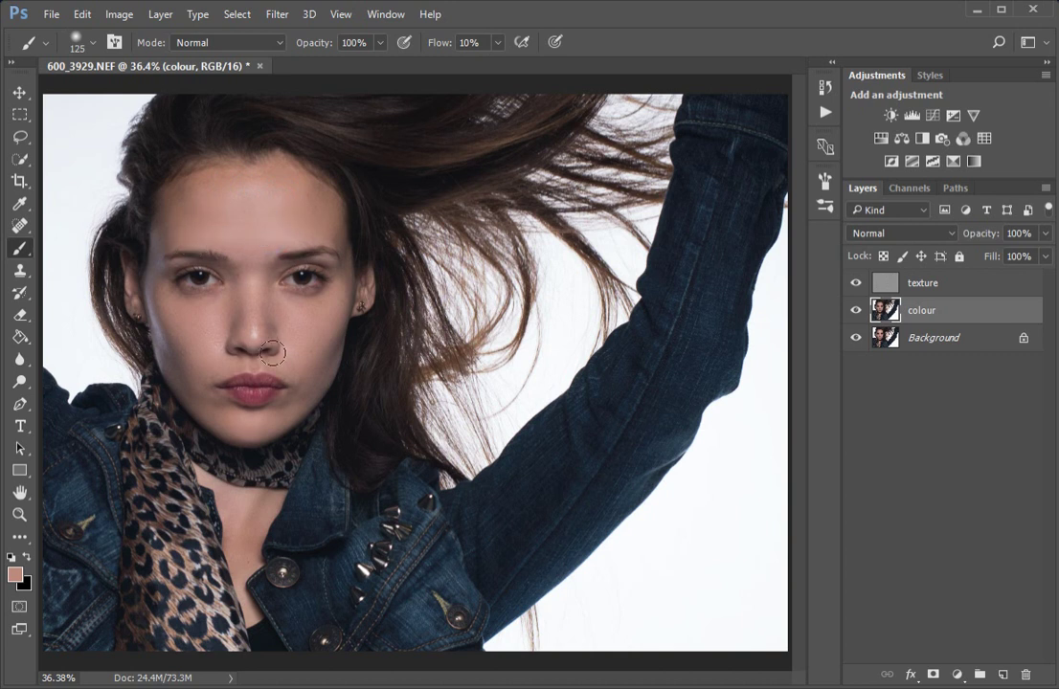
# Paint over the shine on the nose tip with a 70 px brush and compare the retouch with the original Background layer
pyautogui.press('[')
pyautogui.press('[')
pyautogui.press('[')
pyautogui.press('[')
pyautogui.moveTo(265, 347)
pyautogui.mouseDown()
pyautogui.moveTo(248, 343)
pyautogui.moveTo(270, 348)
pyautogui.moveTo(251, 331)
pyautogui.mouseUp()
pyautogui.click(252, 344)
pyautogui.keyDown('alt'); pyautogui.click(858, 338); pyautogui.keyUp('alt')
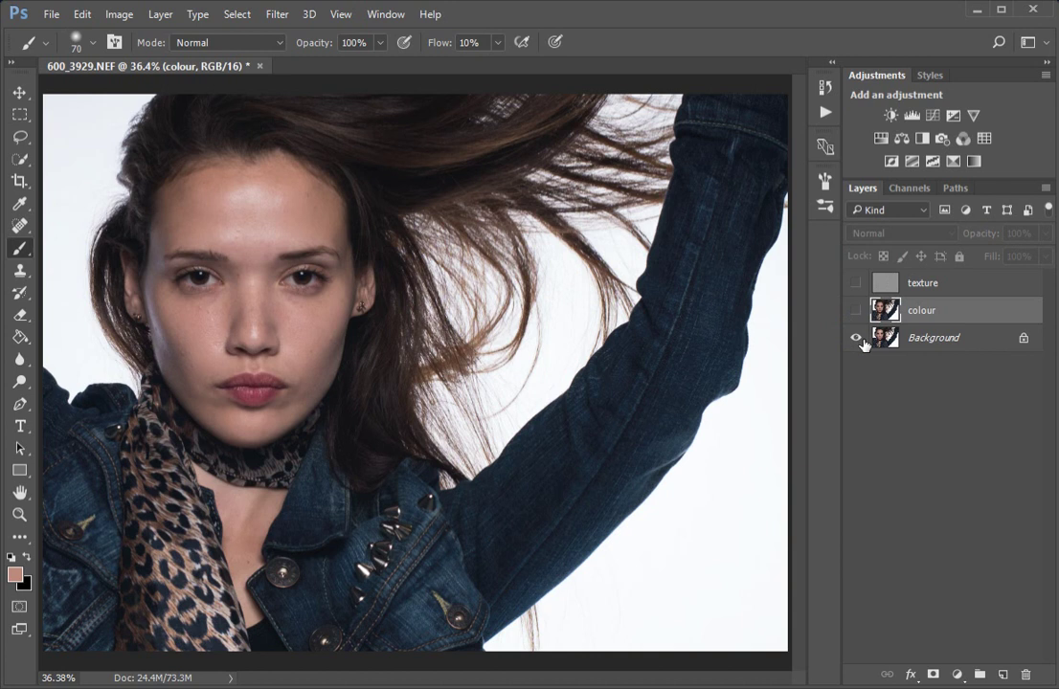
pyautogui.keyDown('alt'); pyautogui.click(857, 339); pyautogui.keyUp('alt')
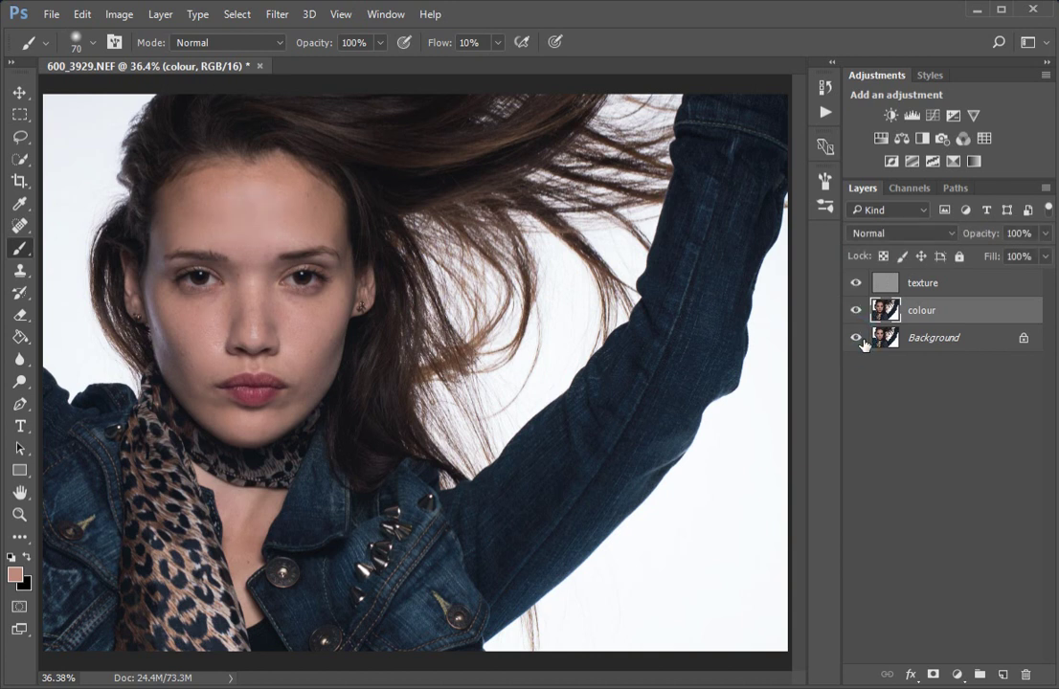